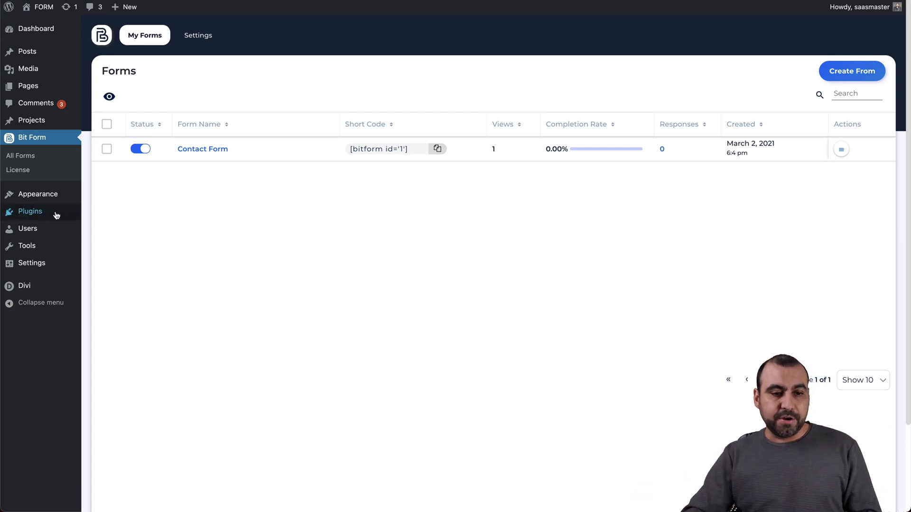
Step: Highlight the Contact Form shortcode in the forms list, then deselect it
{"action": "mouse_move", "coordinate": [55, 214]}
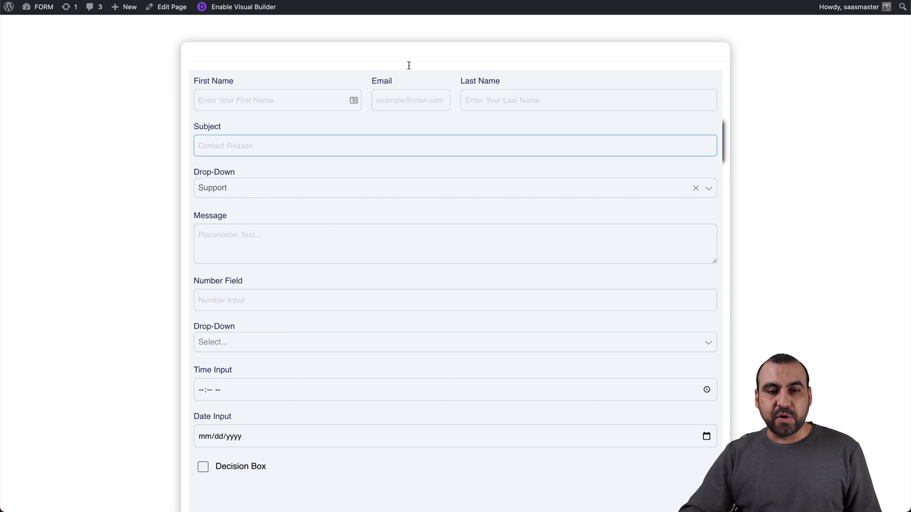
{"action": "scroll", "coordinate": [465, 245], "scroll_direction": "down", "scroll_amount": 4}
{"action": "scroll", "coordinate": [466, 245], "scroll_direction": "up", "scroll_amount": 4}
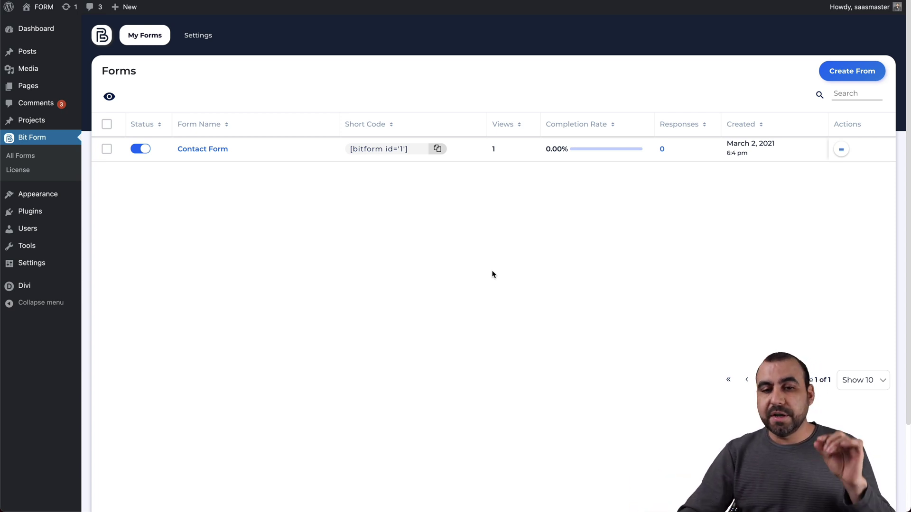
{"action": "left_click_drag", "start_coordinate": [352, 149], "coordinate": [406, 149]}
{"action": "left_click", "coordinate": [403, 215]}
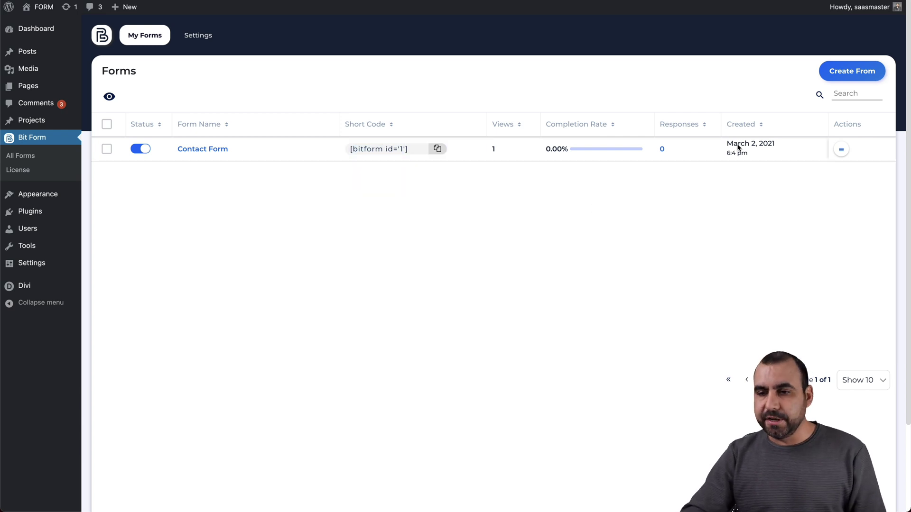
Step: Create a new form from the Blank template
{"action": "left_click", "coordinate": [835, 76]}
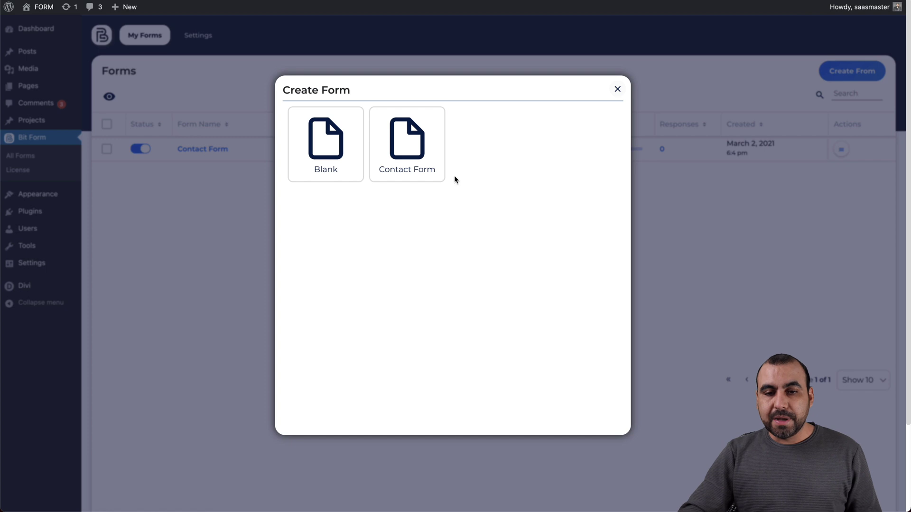
{"action": "mouse_move", "coordinate": [319, 159]}
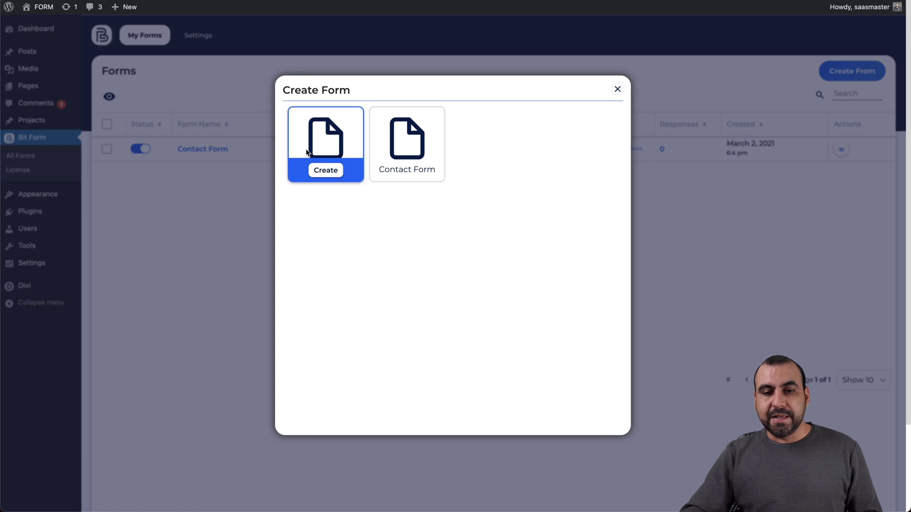
{"action": "left_click", "coordinate": [328, 170]}
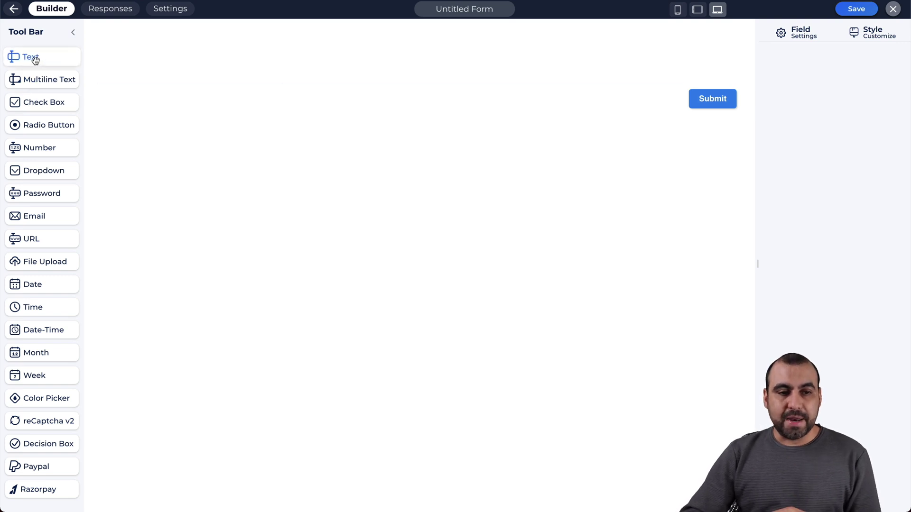
Step: Add two Text fields plus Dropdown, Email, URL, Date and Month fields to the blank canvas
{"action": "left_click_drag", "start_coordinate": [46, 60], "coordinate": [244, 67]}
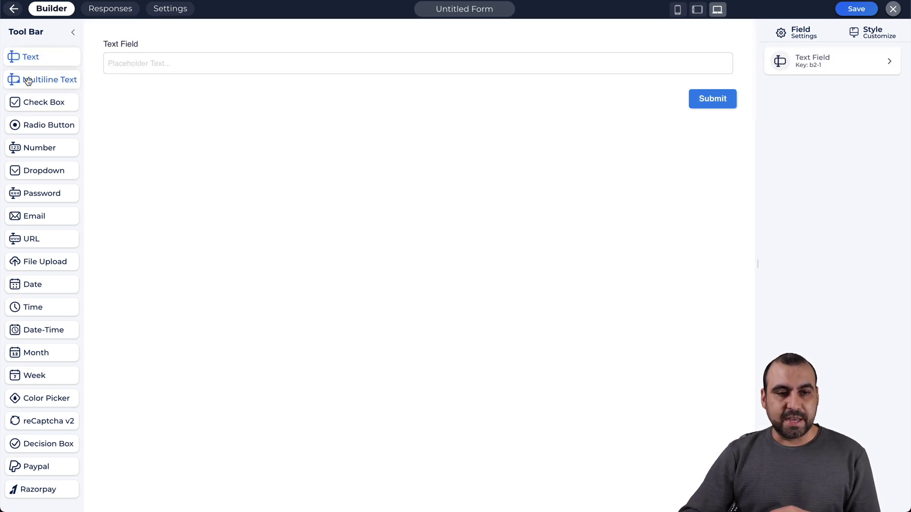
{"action": "left_click_drag", "start_coordinate": [28, 65], "coordinate": [298, 90]}
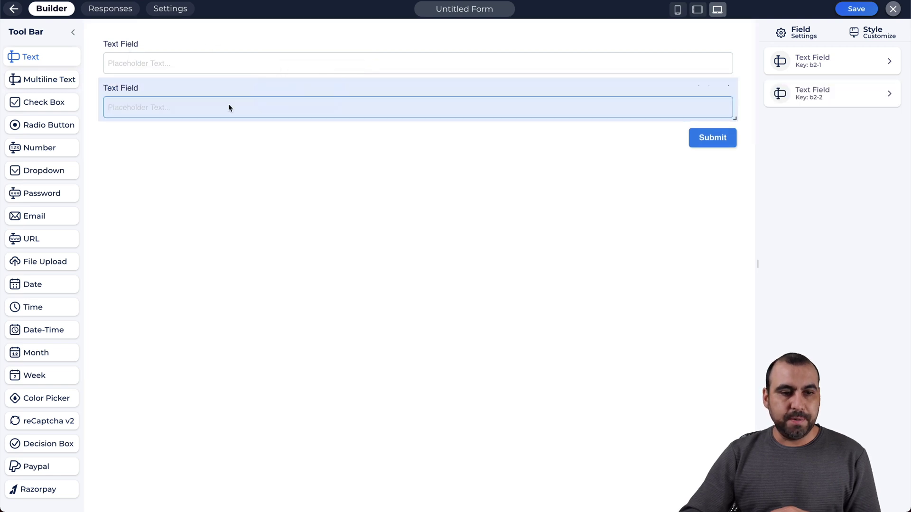
{"action": "mouse_move", "coordinate": [45, 106]}
{"action": "left_mouse_down"}
{"action": "mouse_move", "coordinate": [81, 131]}
{"action": "mouse_move", "coordinate": [154, 132]}
{"action": "mouse_move", "coordinate": [67, 104]}
{"action": "mouse_move", "coordinate": [52, 117]}
{"action": "left_mouse_up"}
{"action": "left_click_drag", "start_coordinate": [45, 171], "coordinate": [192, 124]}
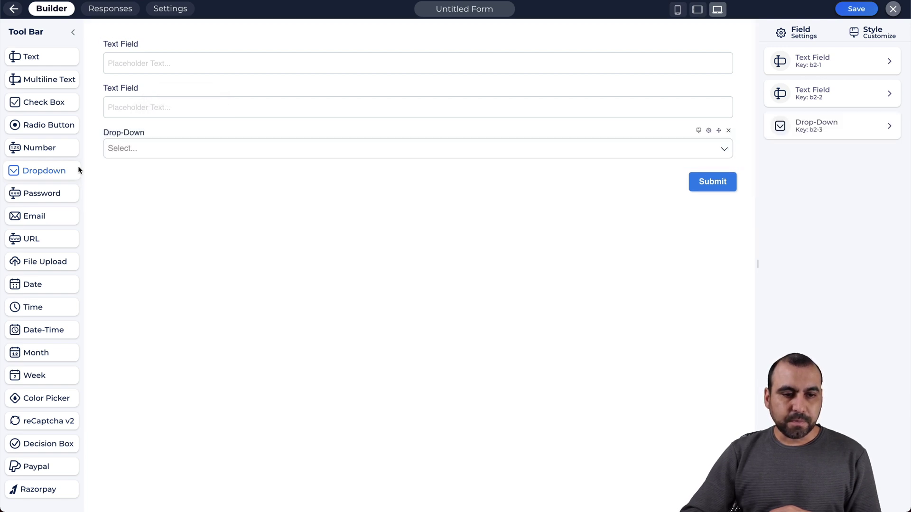
{"action": "left_click_drag", "start_coordinate": [40, 219], "coordinate": [270, 190]}
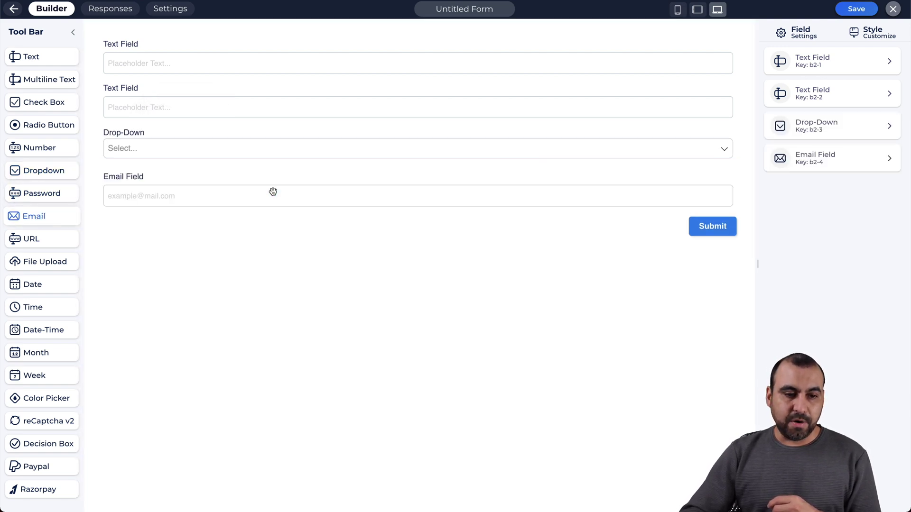
{"action": "left_click_drag", "start_coordinate": [47, 232], "coordinate": [252, 170]}
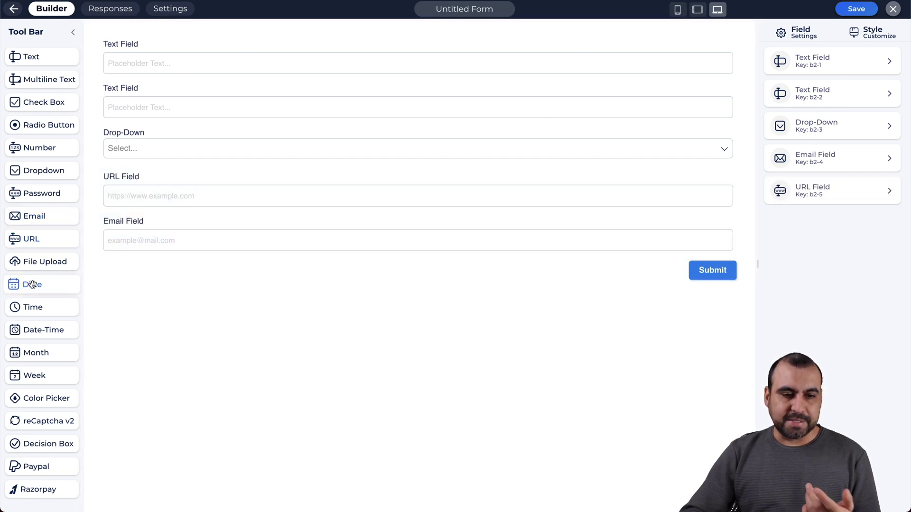
{"action": "left_click_drag", "start_coordinate": [25, 285], "coordinate": [216, 217]}
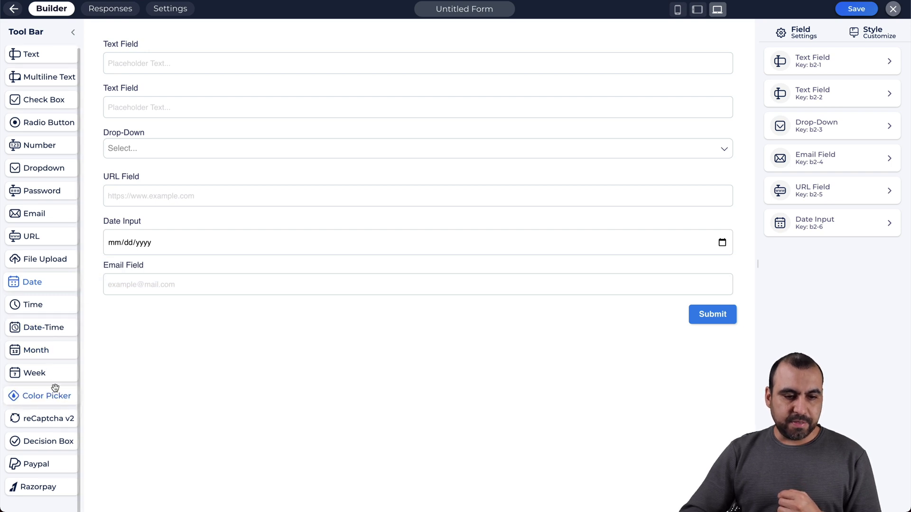
{"action": "left_click_drag", "start_coordinate": [47, 354], "coordinate": [178, 271]}
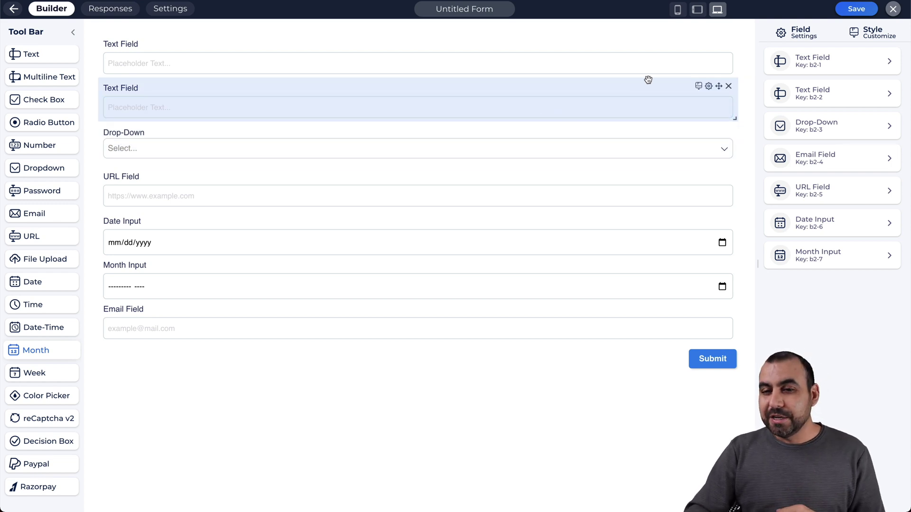
{"action": "left_click", "coordinate": [628, 70]}
Step: Narrow both text fields, shrink the Date and Month inputs, and move them into the top row
{"action": "left_click", "coordinate": [732, 72]}
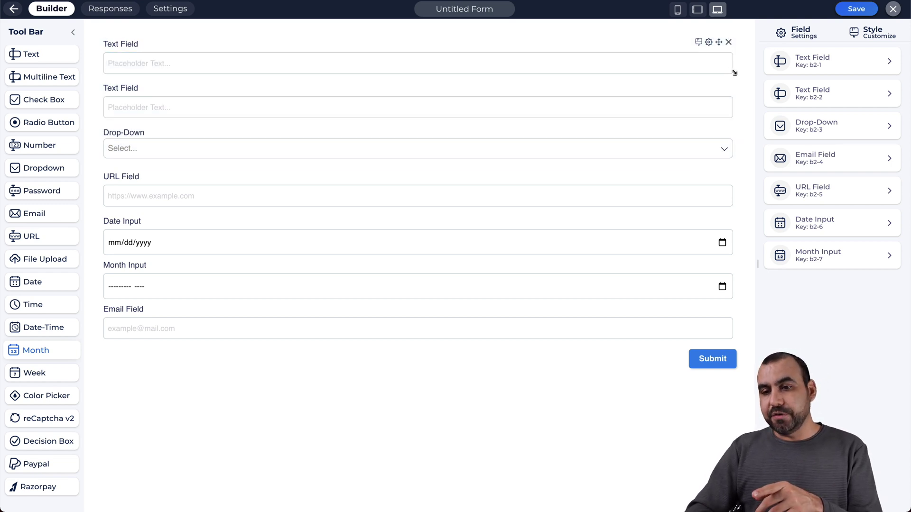
{"action": "left_click_drag", "start_coordinate": [735, 75], "coordinate": [269, 66]}
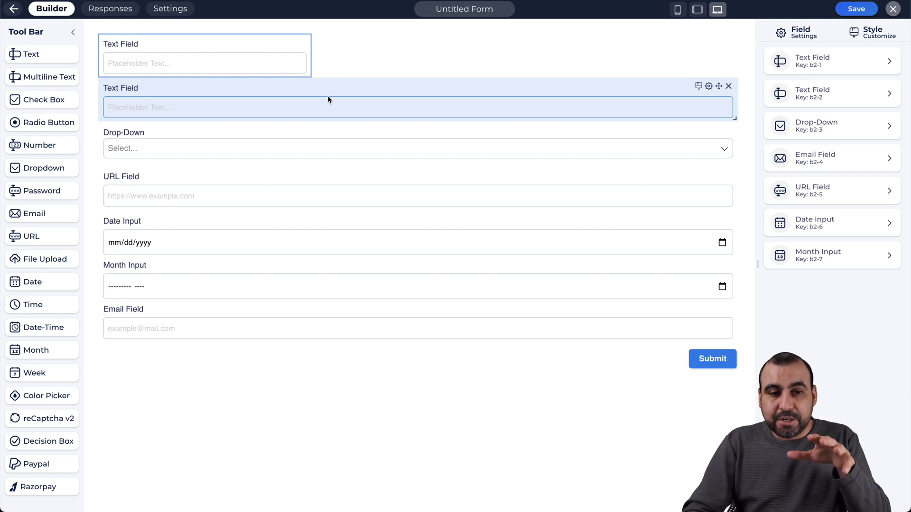
{"action": "left_click_drag", "start_coordinate": [735, 118], "coordinate": [538, 52]}
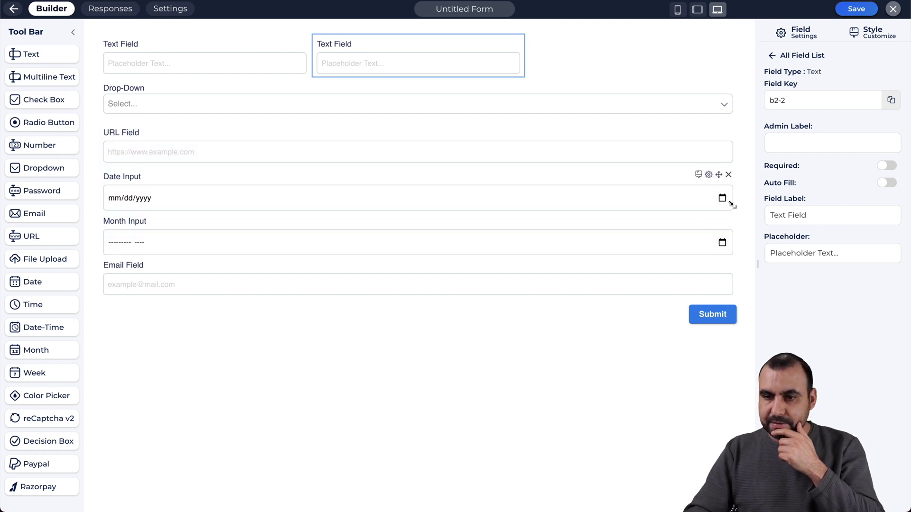
{"action": "left_click_drag", "start_coordinate": [734, 207], "coordinate": [218, 198]}
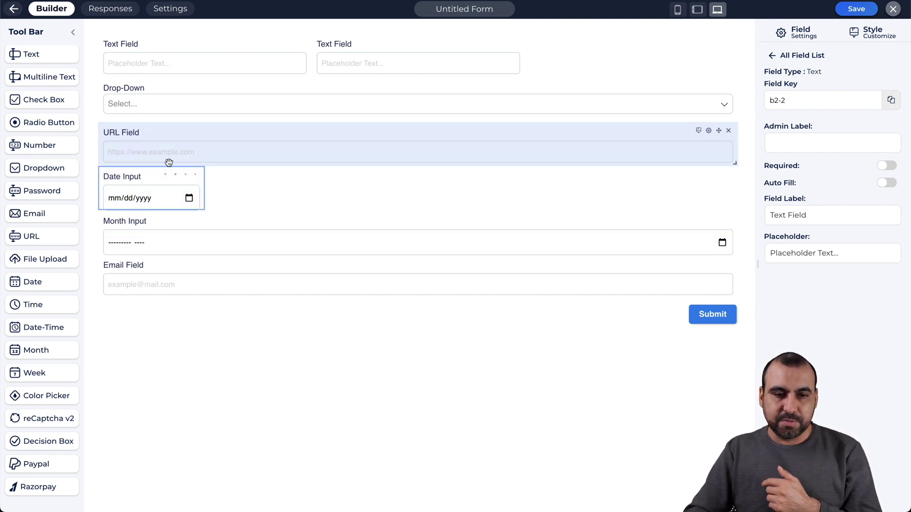
{"action": "left_click_drag", "start_coordinate": [172, 175], "coordinate": [593, 52]}
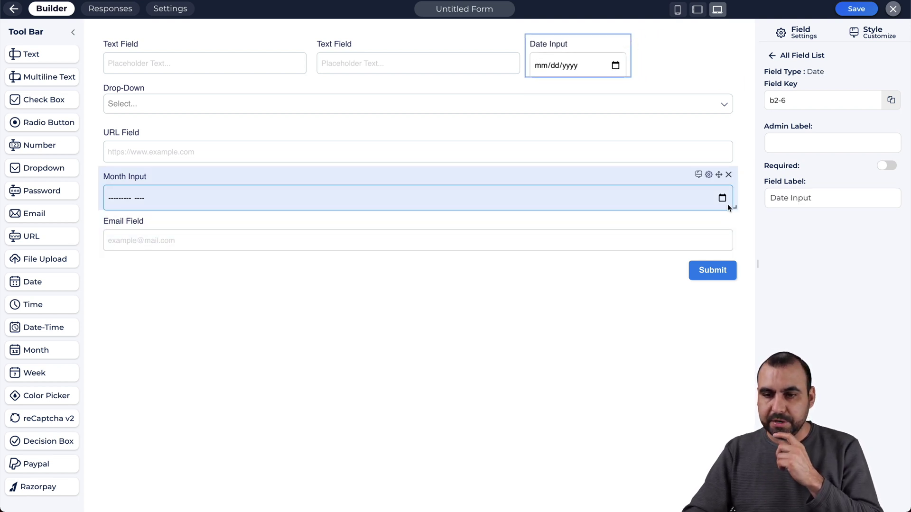
{"action": "left_click_drag", "start_coordinate": [728, 207], "coordinate": [140, 207]}
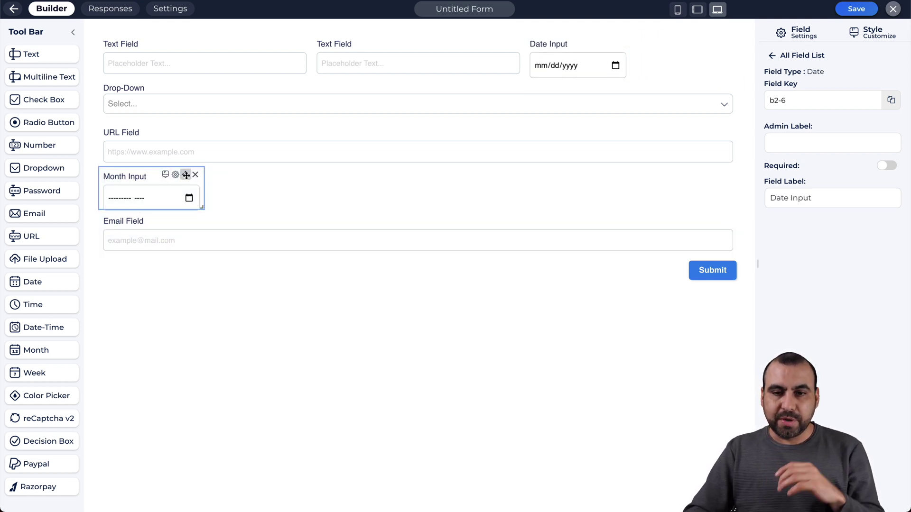
{"action": "left_click_drag", "start_coordinate": [186, 175], "coordinate": [688, 47]}
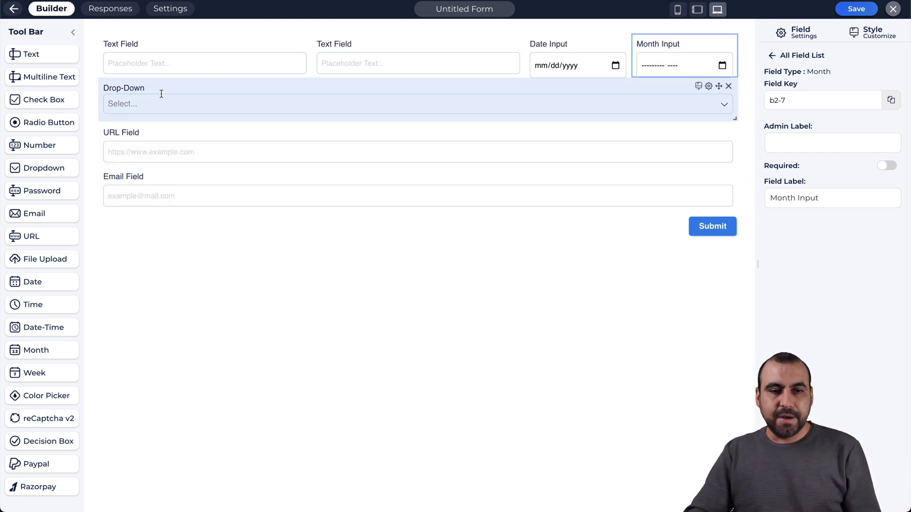
Step: Relabel the two text fields as 'Name' and 'Last Name'
{"action": "left_click", "coordinate": [167, 64]}
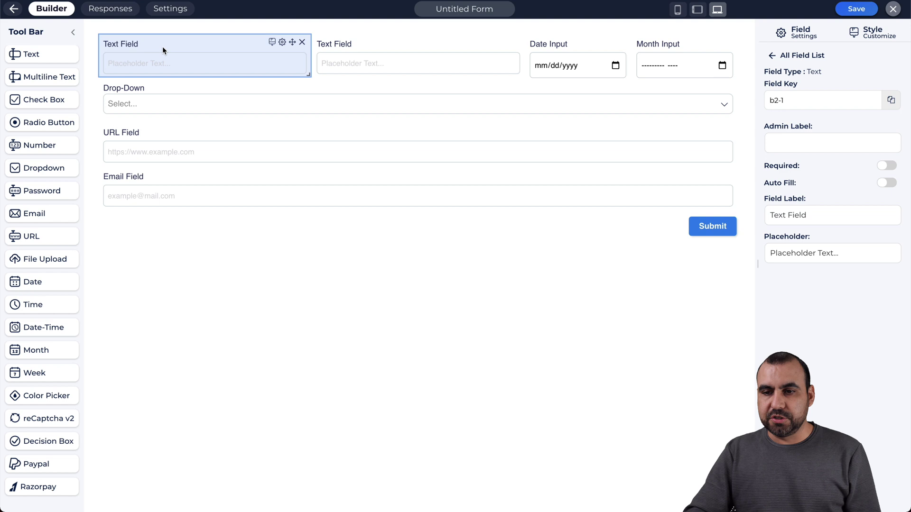
{"action": "double_click", "coordinate": [816, 214]}
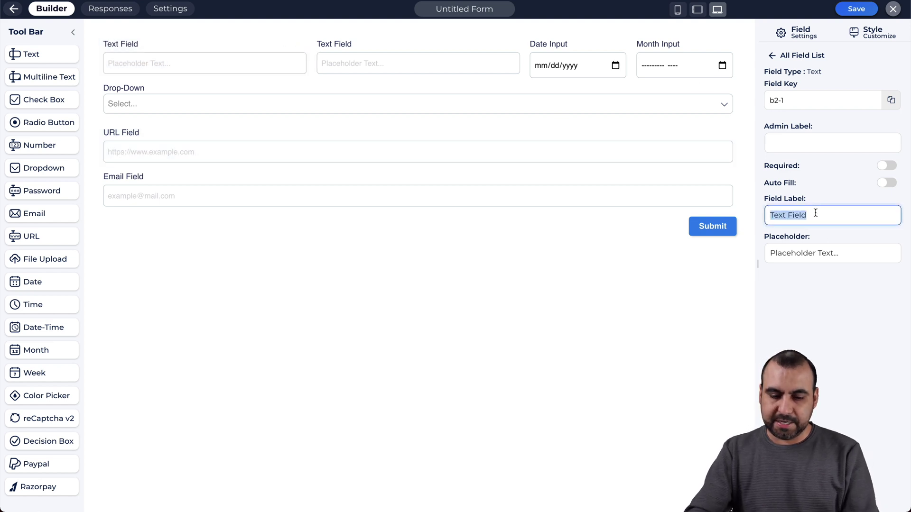
{"action": "type", "text": "Name"}
{"action": "left_click", "coordinate": [457, 65]}
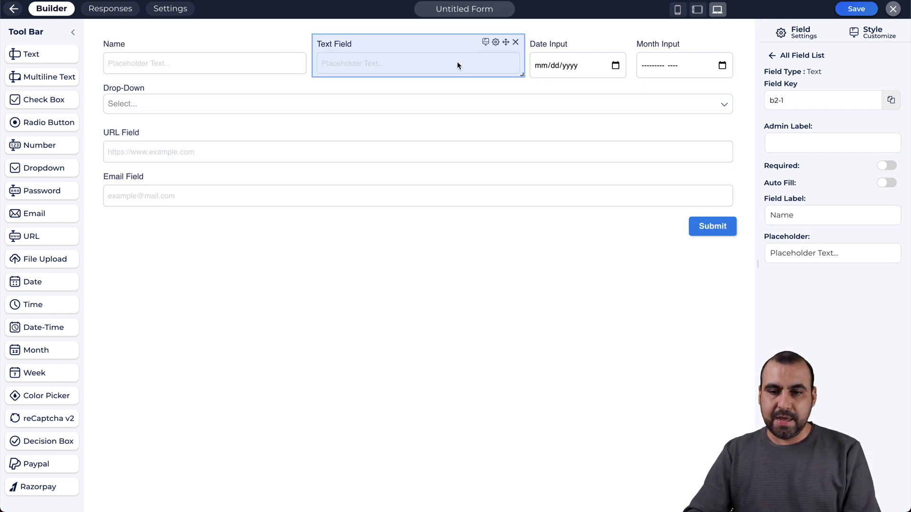
{"action": "left_click", "coordinate": [495, 42]}
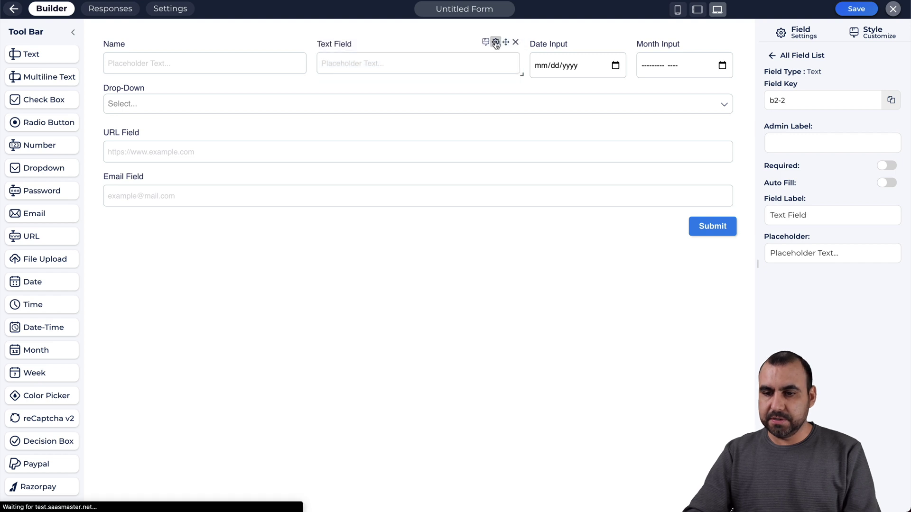
{"action": "left_click", "coordinate": [806, 216]}
{"action": "double_click", "coordinate": [807, 216]}
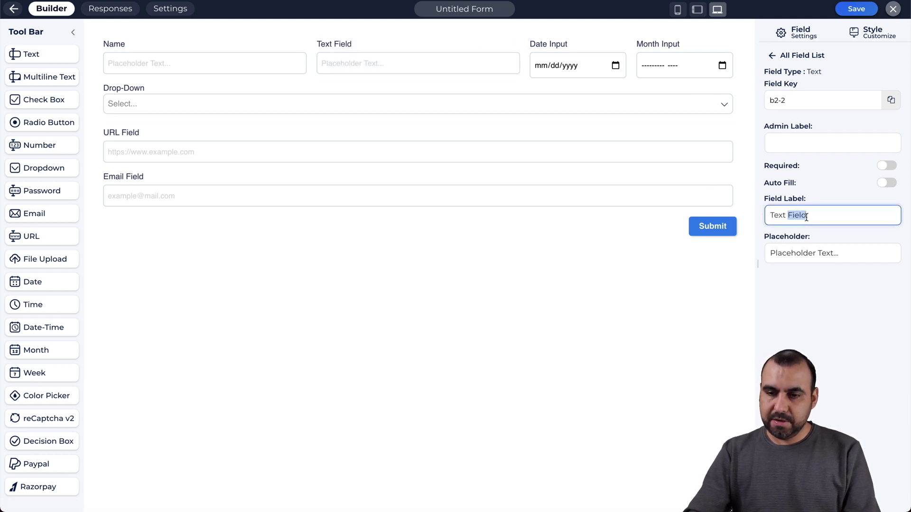
{"action": "key", "text": "ctrl+a"}
{"action": "key", "text": "BackSpace"}
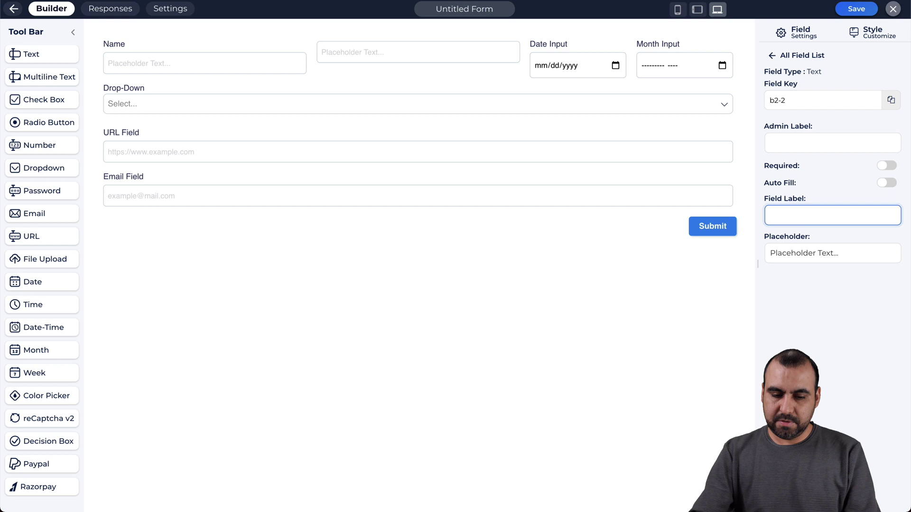
{"action": "type", "text": "Last Name"}
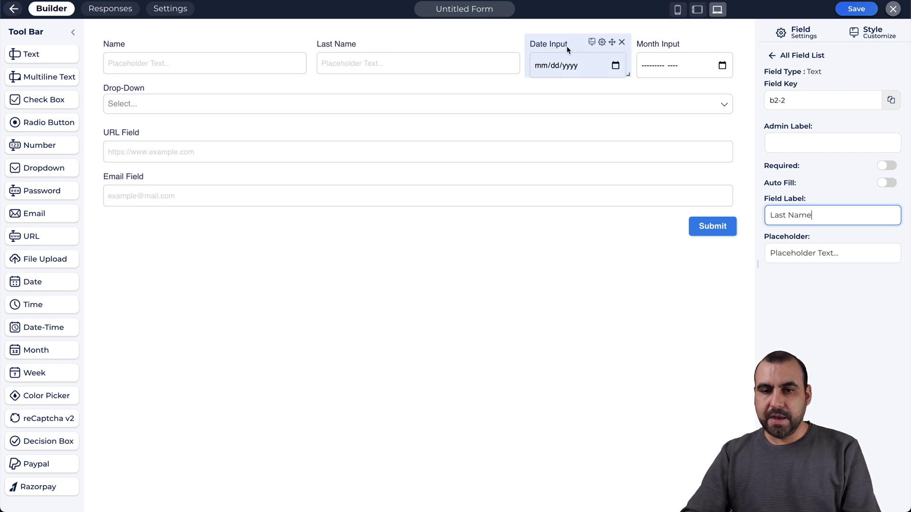
Step: Change the Date Input label to 'Birthday', then reselect the Last Name and Name fields
{"action": "left_click", "coordinate": [565, 45]}
{"action": "triple_click", "coordinate": [792, 197]}
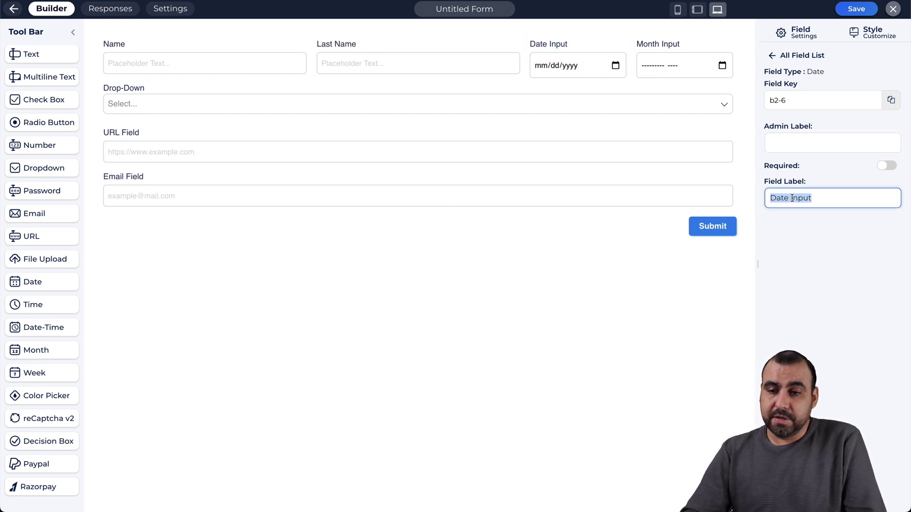
{"action": "type", "text": "Birthday"}
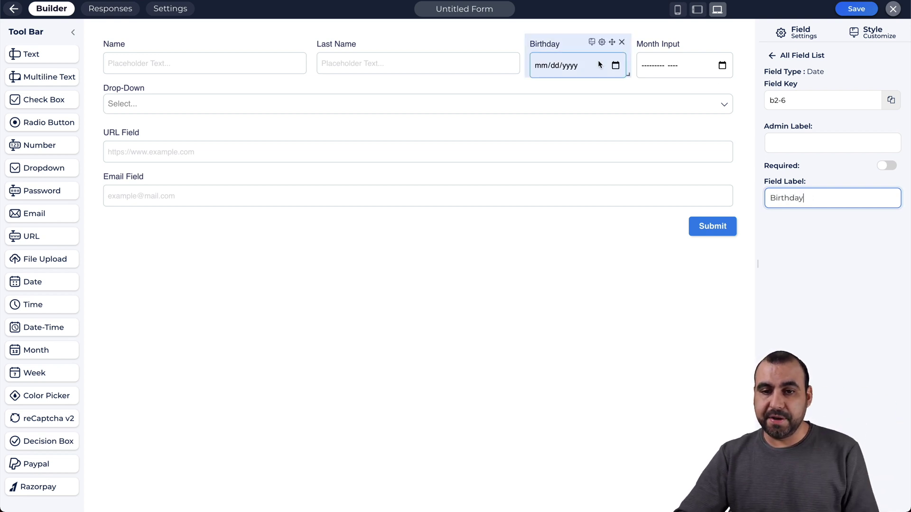
{"action": "left_click", "coordinate": [587, 65]}
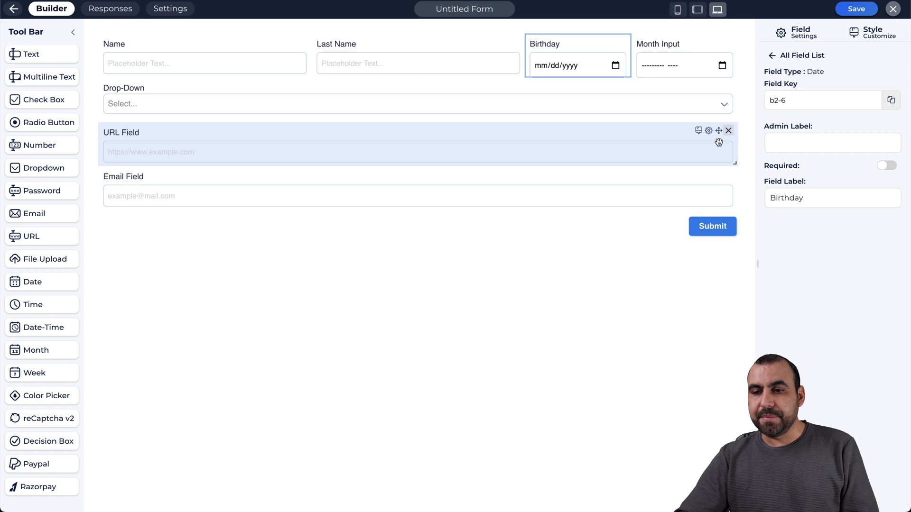
{"action": "left_click", "coordinate": [392, 51]}
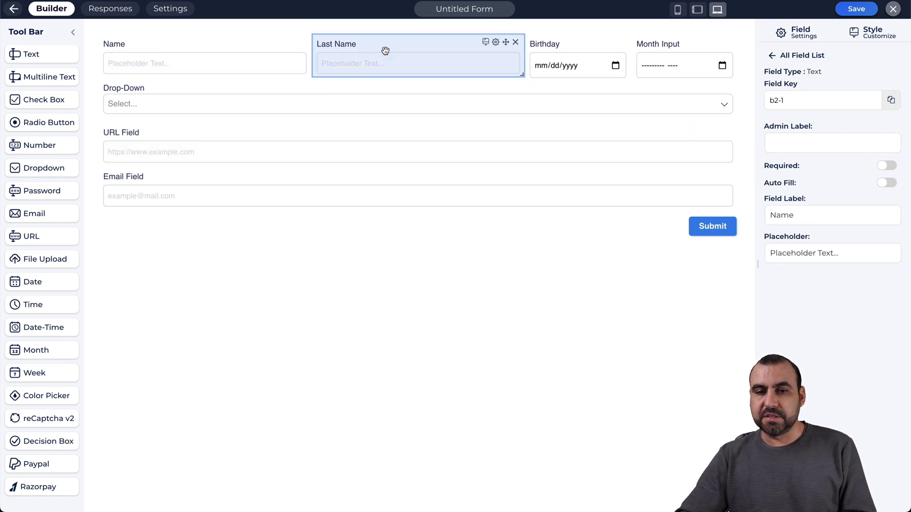
{"action": "left_click", "coordinate": [221, 46]}
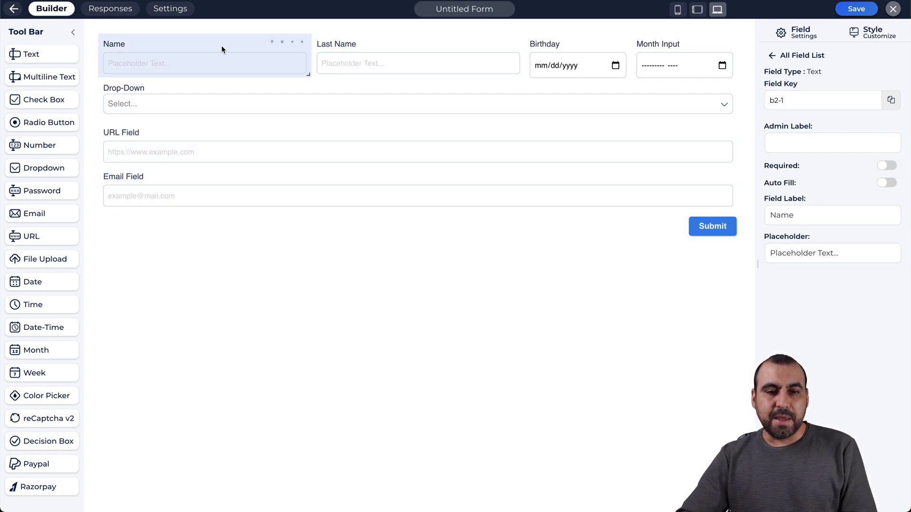
Step: Mark the Name and Email fields as required
{"action": "left_click", "coordinate": [887, 167]}
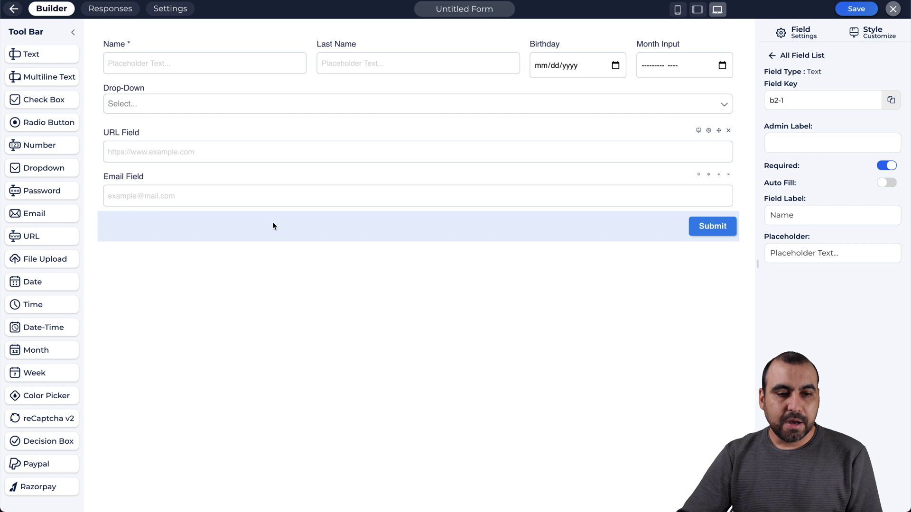
{"action": "left_click", "coordinate": [312, 192]}
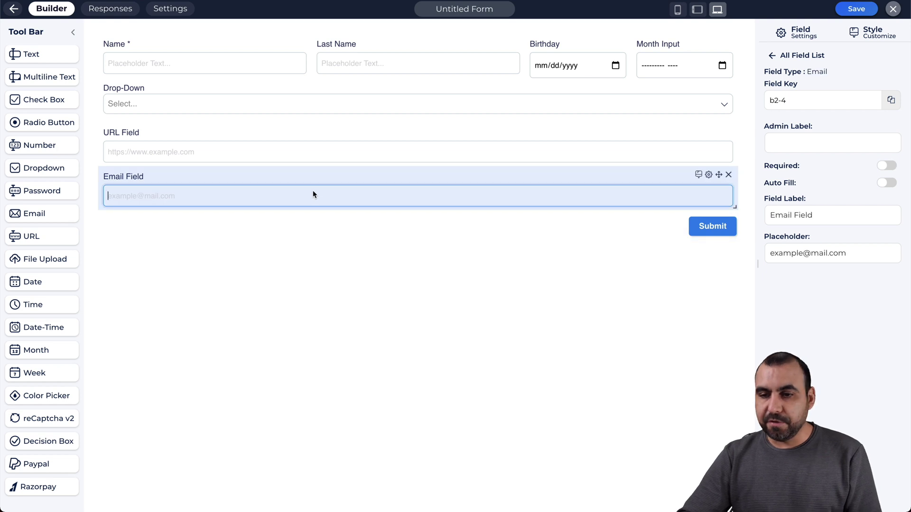
{"action": "left_click", "coordinate": [887, 166]}
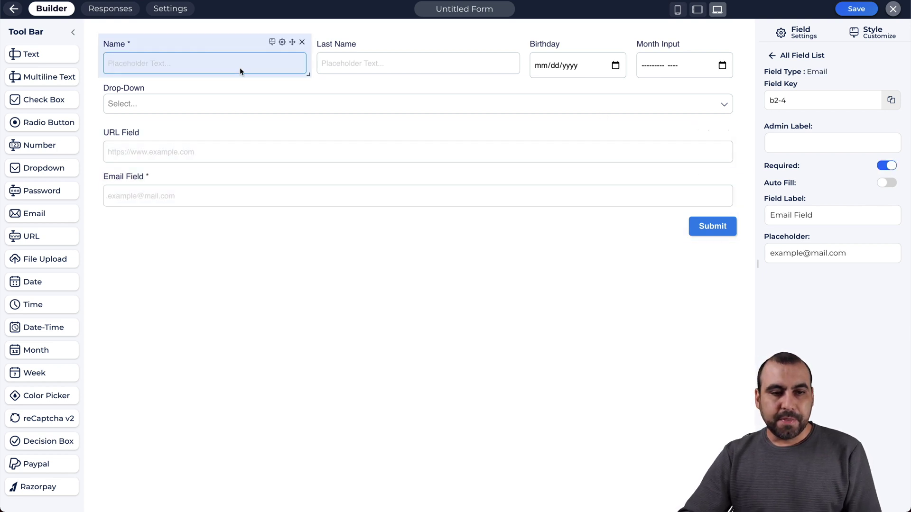
Step: Rename the dropdown options to Support and Sales, add a Number field, and halve the URL field's width
{"action": "left_click", "coordinate": [257, 88]}
{"action": "triple_click", "coordinate": [794, 312]}
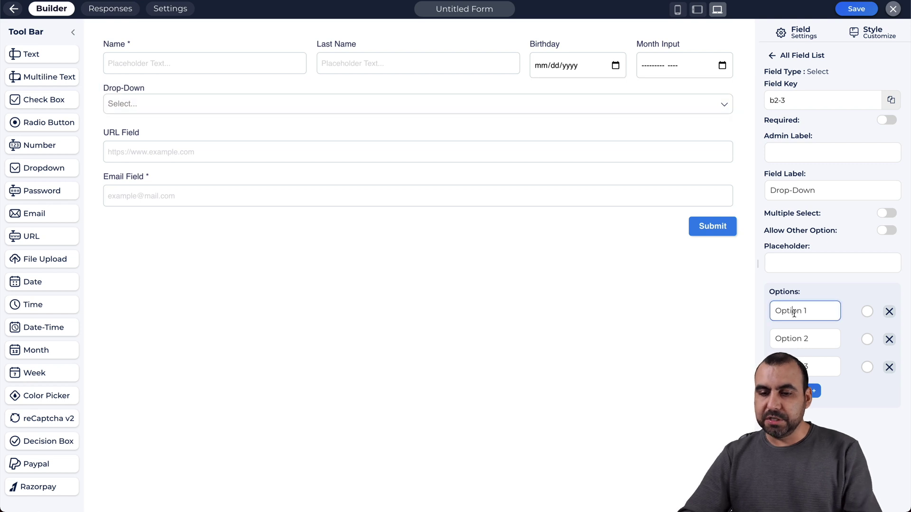
{"action": "type", "text": "S"}
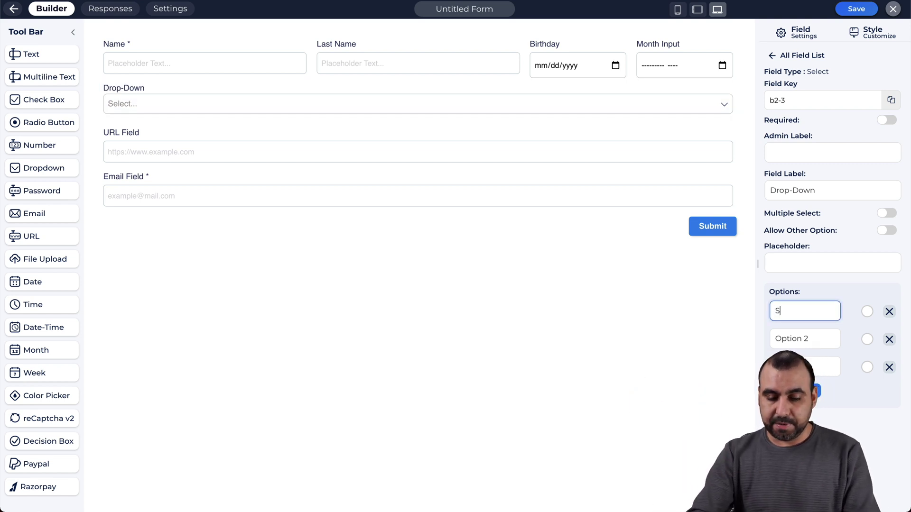
{"action": "type", "text": "uport"}
{"action": "key", "text": "BackSpace"}
{"action": "key", "text": "BackSpace"}
{"action": "key", "text": "BackSpace"}
{"action": "key", "text": "BackSpace"}
{"action": "type", "text": "rt"}
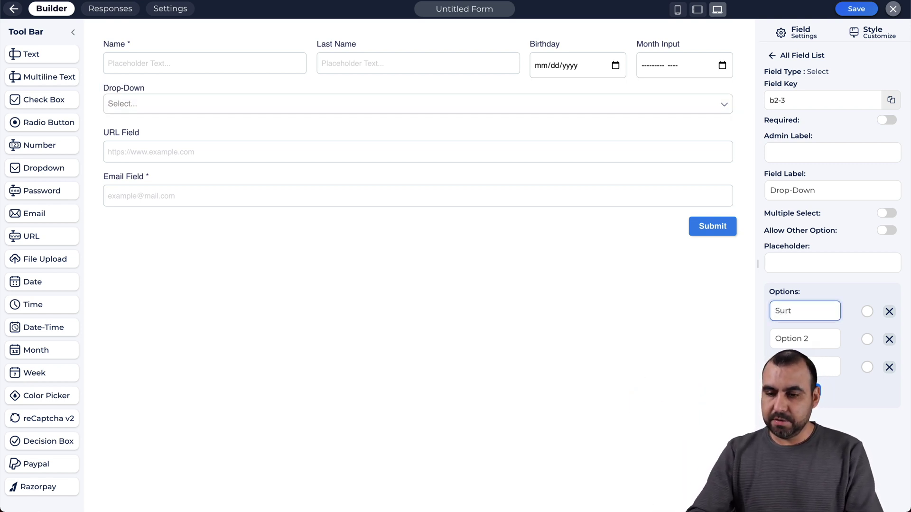
{"action": "key", "text": "BackSpace"}
{"action": "key", "text": "BackSpace"}
{"action": "type", "text": "pport"}
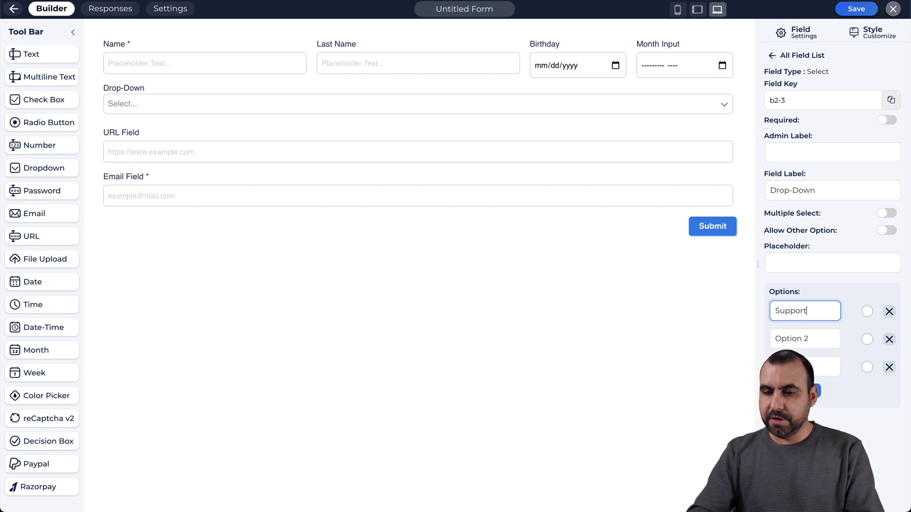
{"action": "triple_click", "coordinate": [806, 339]}
{"action": "type", "text": "Sales"}
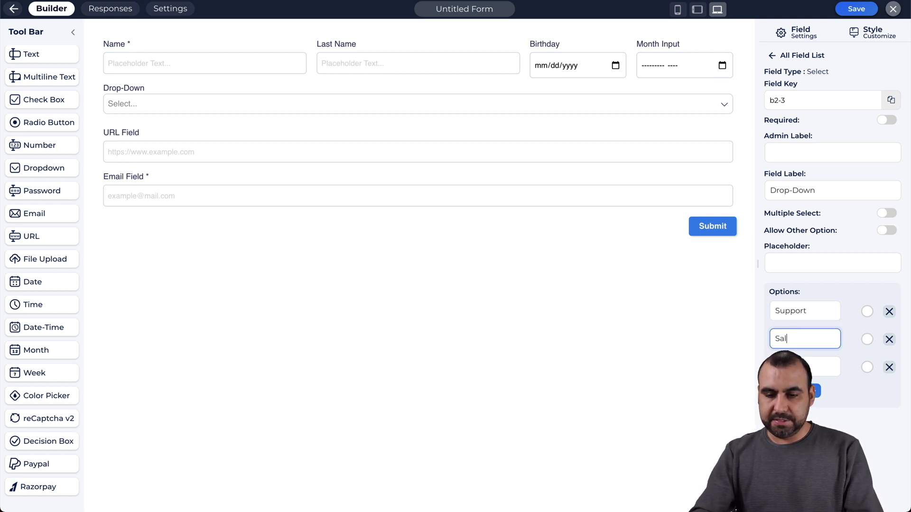
{"action": "left_click", "coordinate": [807, 366]}
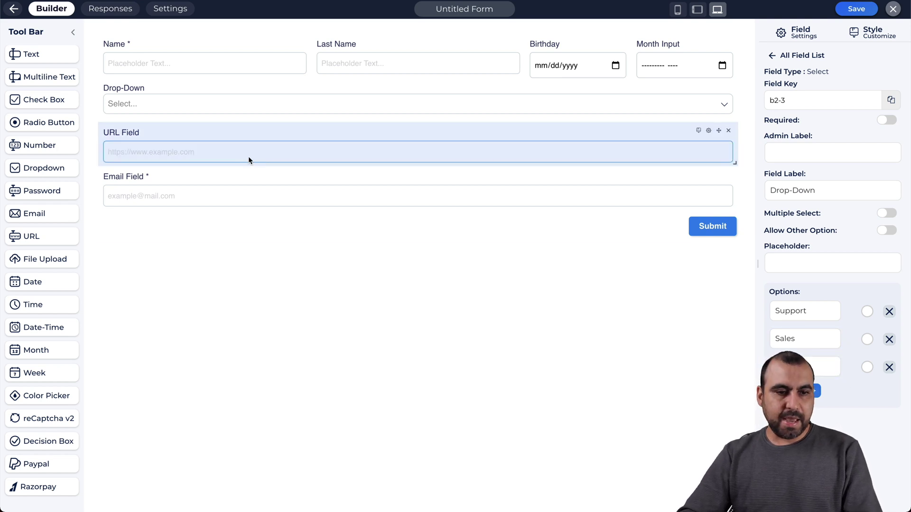
{"action": "left_click_drag", "start_coordinate": [33, 145], "coordinate": [323, 121]}
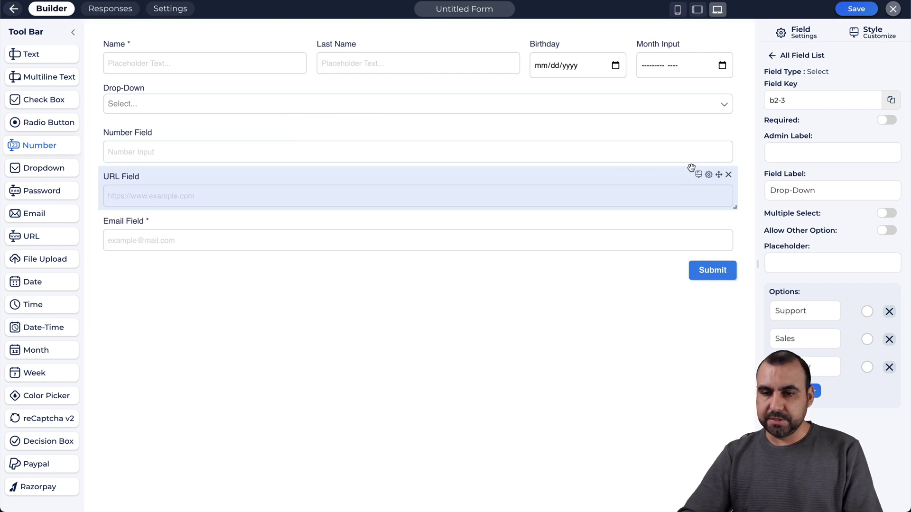
{"action": "left_click_drag", "start_coordinate": [733, 206], "coordinate": [399, 196]}
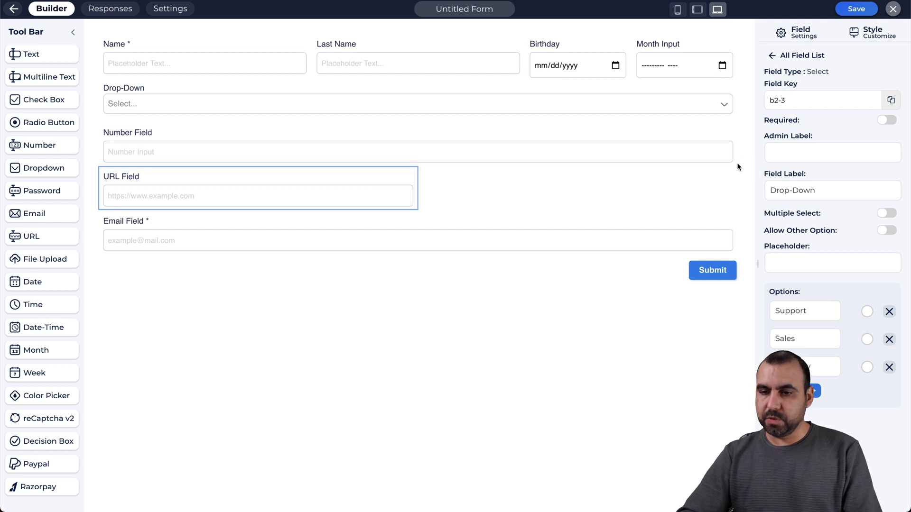
Step: Resize the Number field into the URL field's row and change its label to 'Receipt'
{"action": "left_click_drag", "start_coordinate": [734, 156], "coordinate": [504, 136]}
{"action": "left_click", "coordinate": [552, 150]}
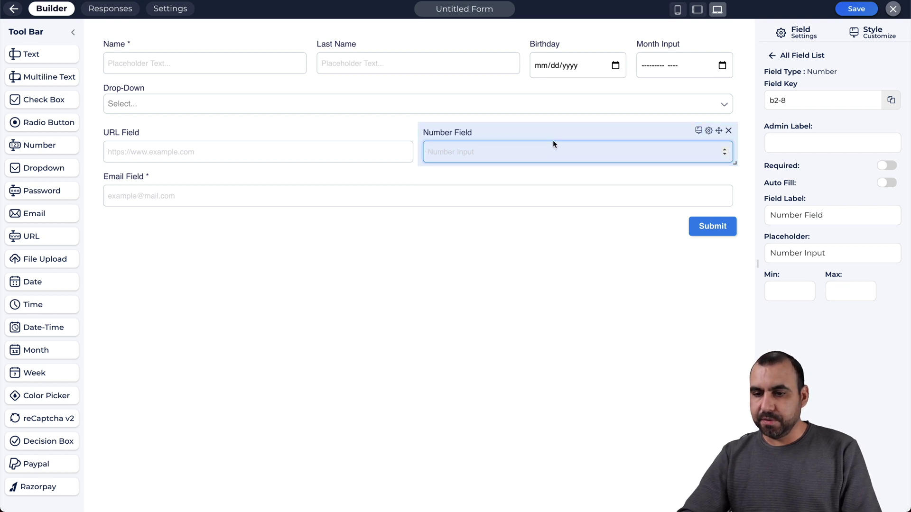
{"action": "left_click", "coordinate": [815, 219]}
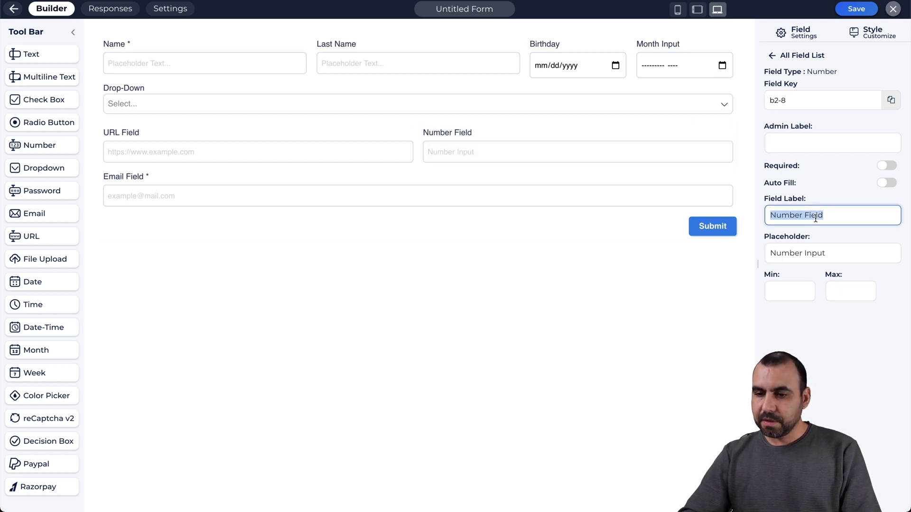
{"action": "type", "text": "Receipt"}
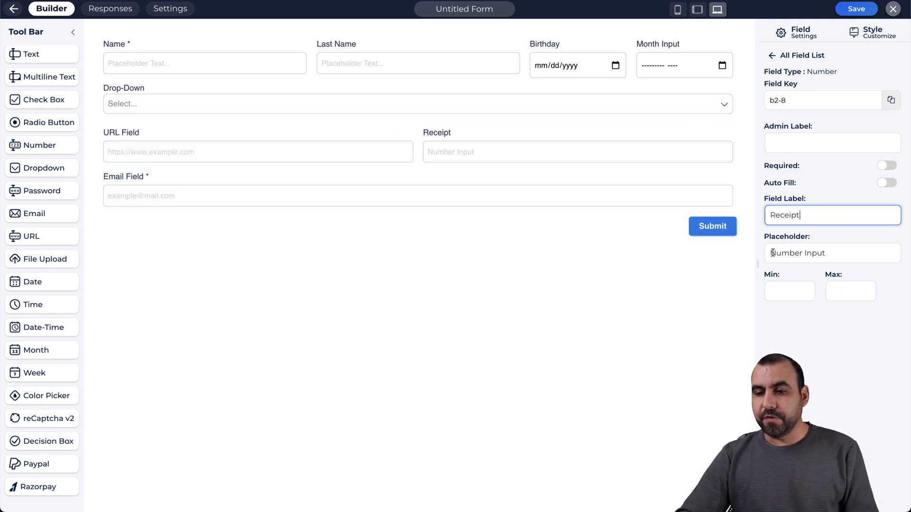
{"action": "left_click", "coordinate": [787, 253]}
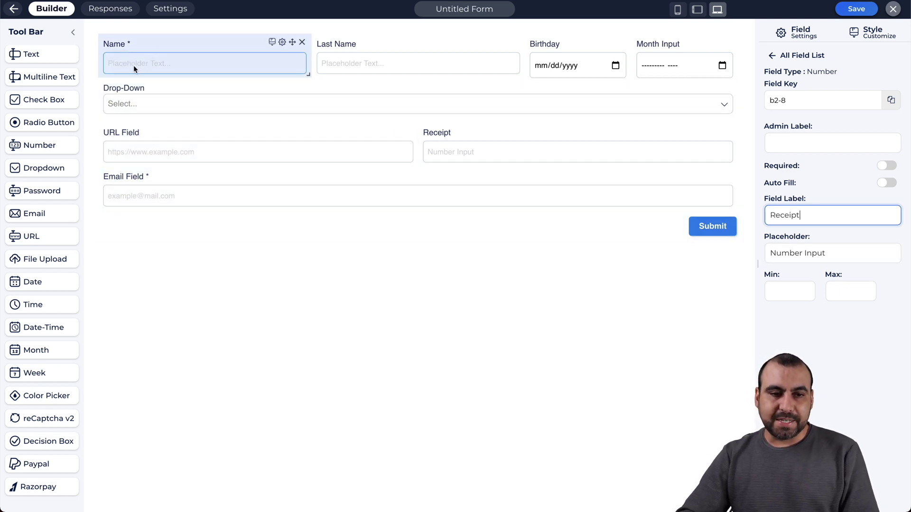
Step: Replace the Name field's placeholder with 'Put your name here', then check the Email field
{"action": "left_click", "coordinate": [132, 64]}
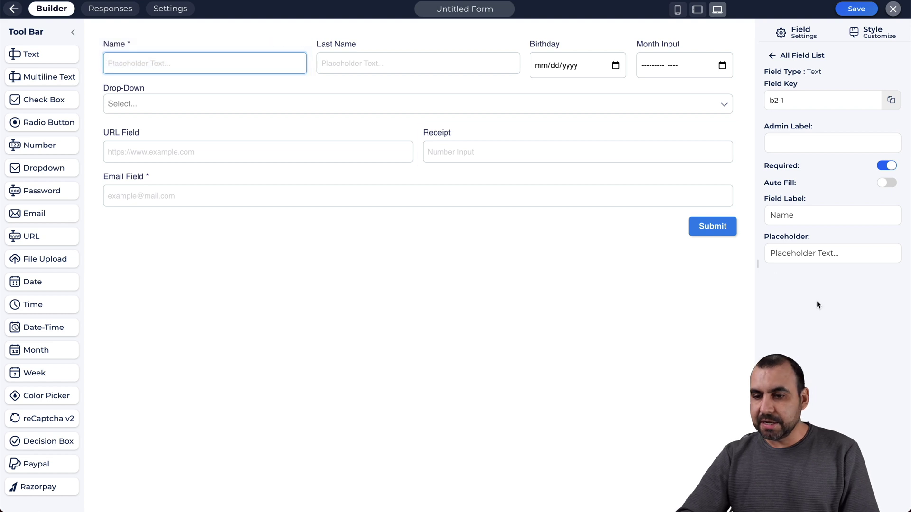
{"action": "left_click", "coordinate": [804, 253]}
{"action": "key", "text": "ctrl+a"}
{"action": "type", "text": "Put "}
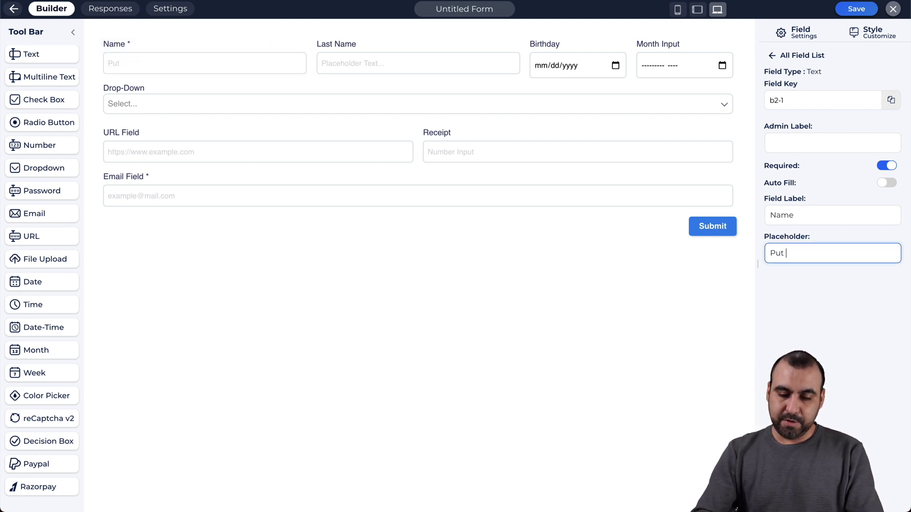
{"action": "type", "text": "your name here"}
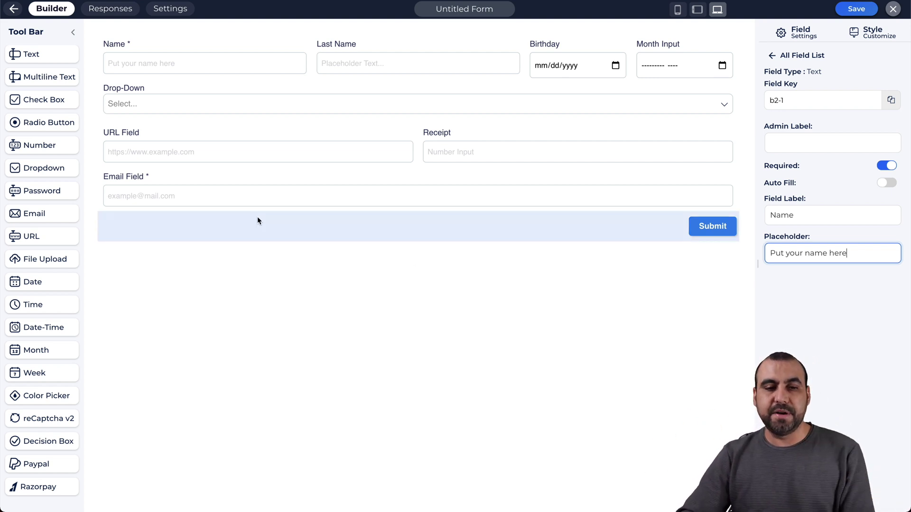
{"action": "left_click", "coordinate": [323, 196]}
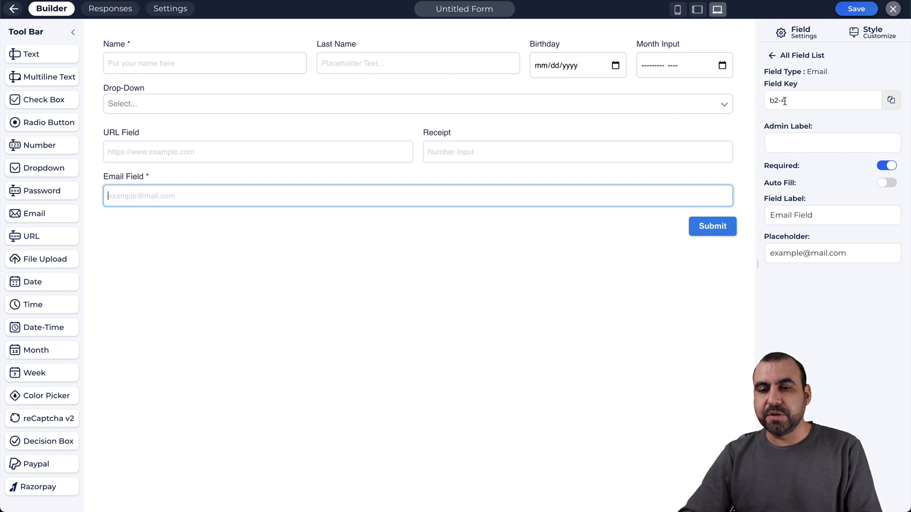
{"action": "left_click", "coordinate": [867, 32]}
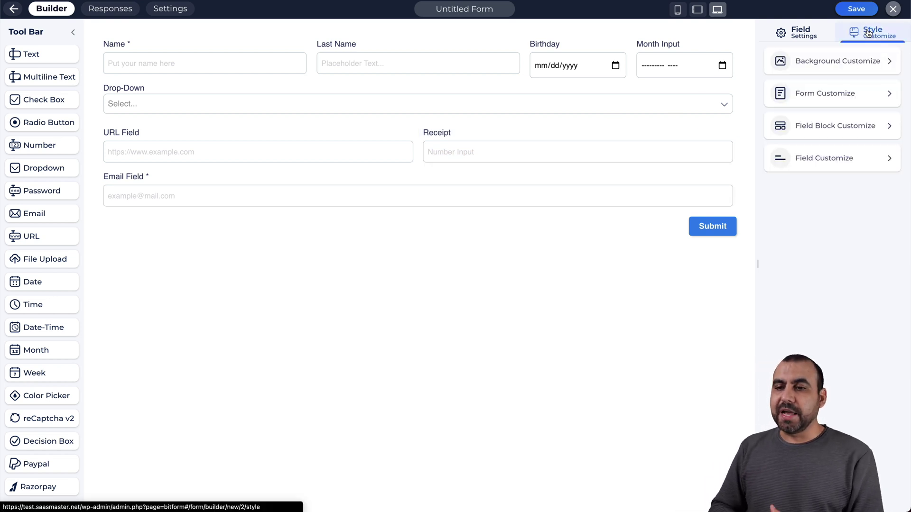
Step: Expand the form background settings and preview the form at tablet, mobile and desktop widths
{"action": "left_click", "coordinate": [859, 60]}
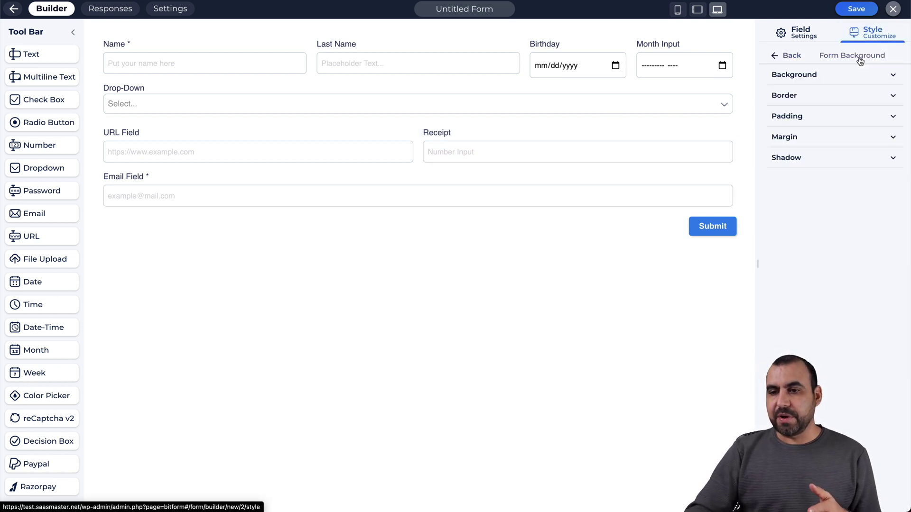
{"action": "left_click", "coordinate": [869, 75]}
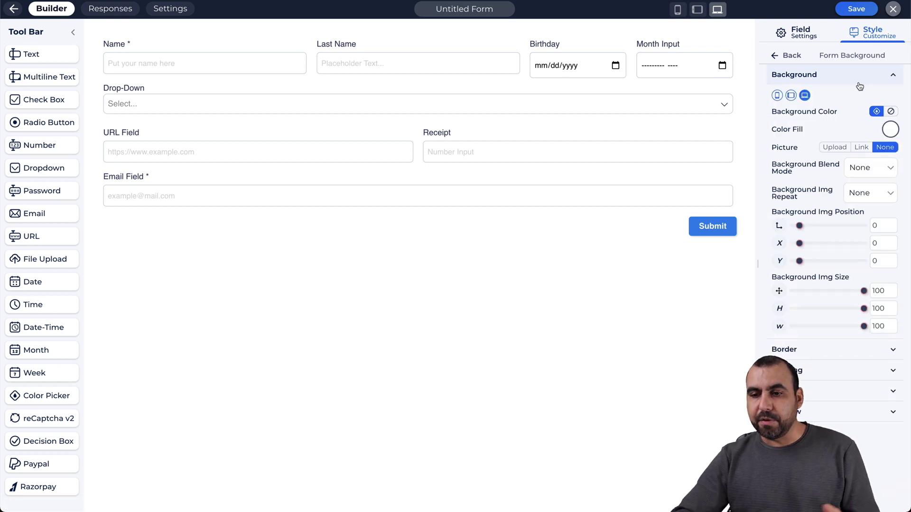
{"action": "left_click", "coordinate": [790, 96]}
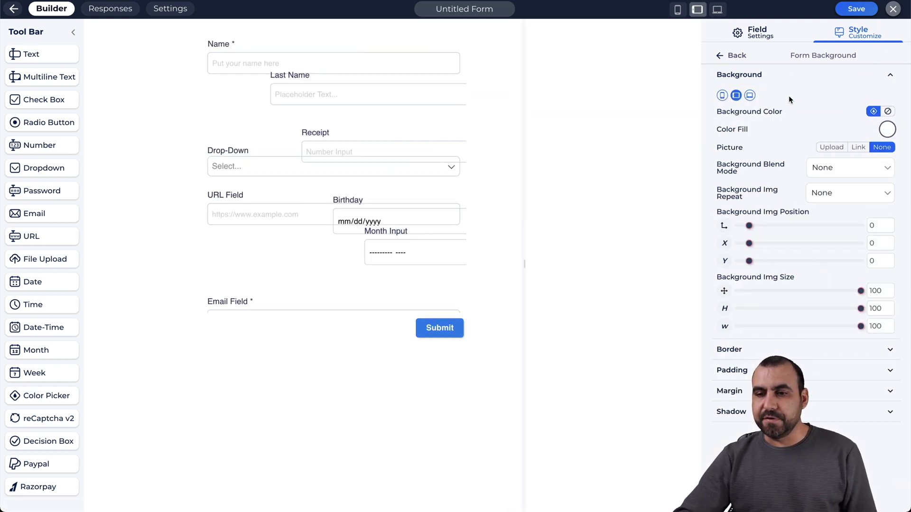
{"action": "left_click", "coordinate": [722, 96]}
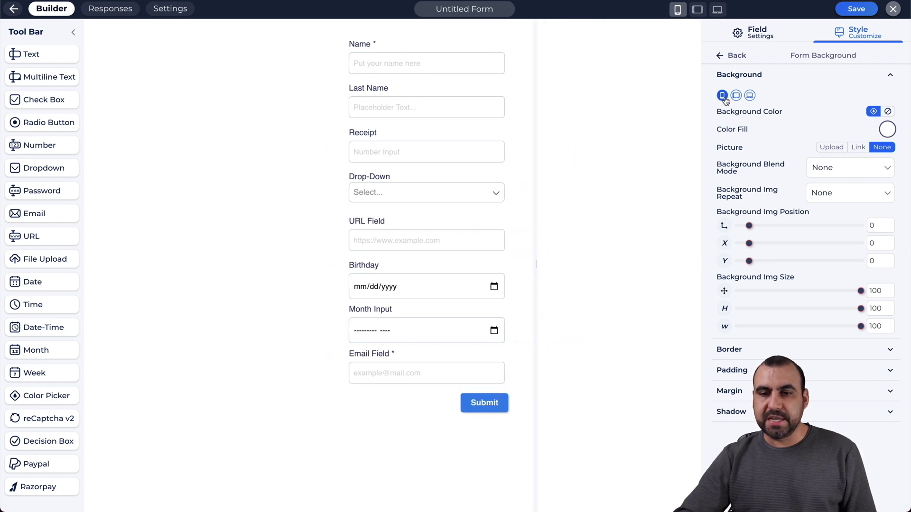
{"action": "left_click", "coordinate": [751, 96]}
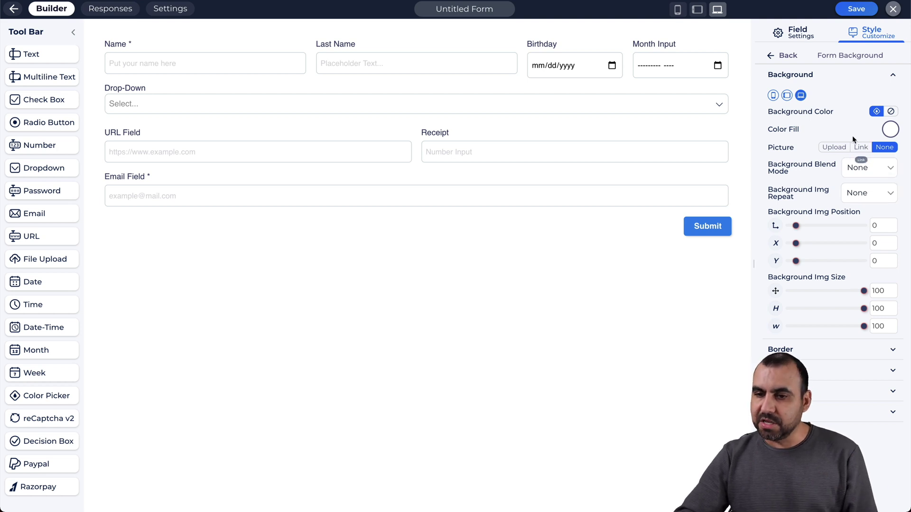
Step: Try red and white background fills, then set the form background colour to None
{"action": "left_click", "coordinate": [884, 129]}
{"action": "left_click", "coordinate": [872, 194]}
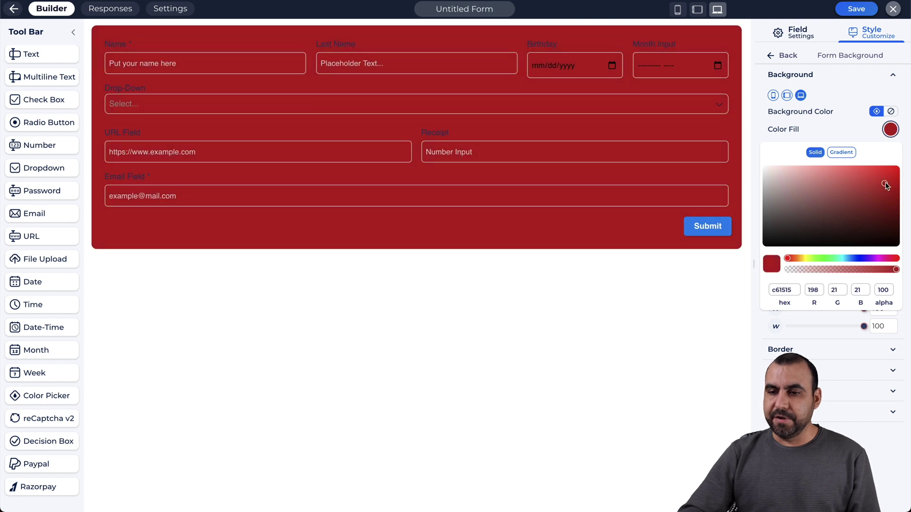
{"action": "left_click_drag", "start_coordinate": [886, 186], "coordinate": [740, 165]}
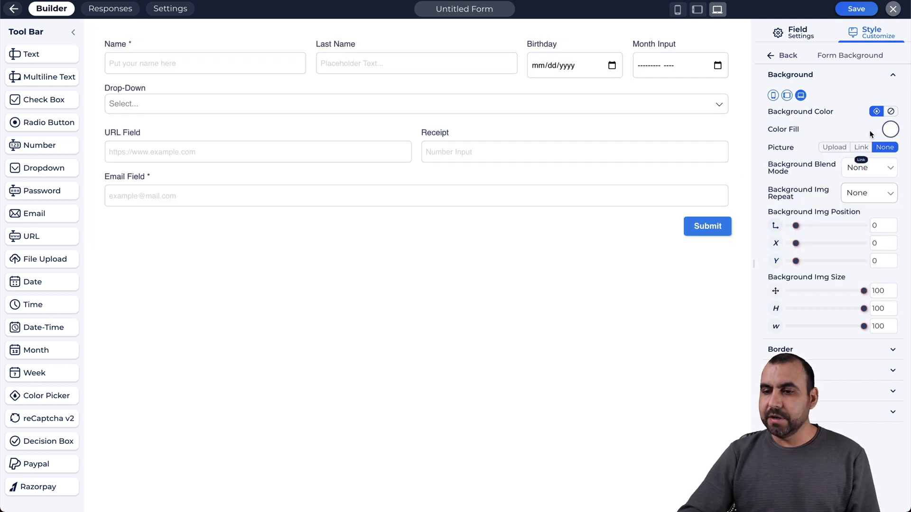
{"action": "left_click", "coordinate": [890, 112]}
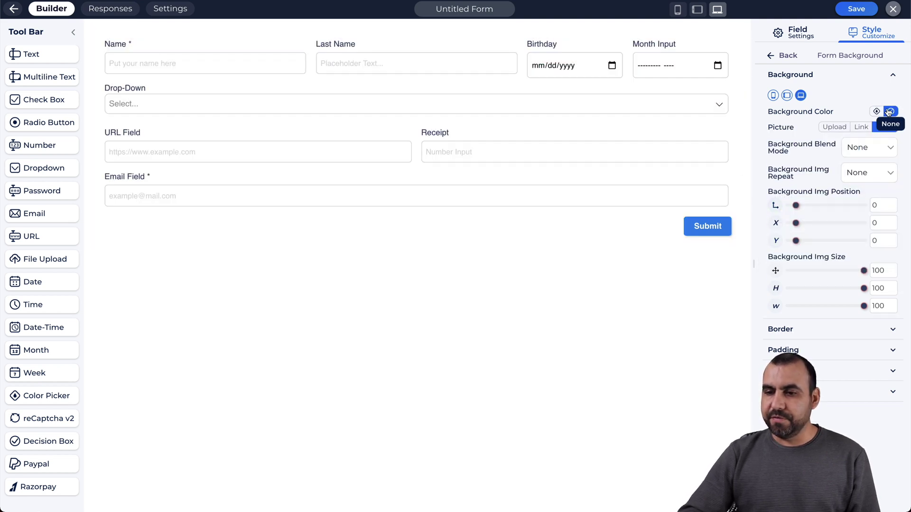
{"action": "left_click", "coordinate": [835, 128]}
Step: Pick the photo of the man in the Media Library and apply it as the background picture
{"action": "left_click", "coordinate": [868, 149]}
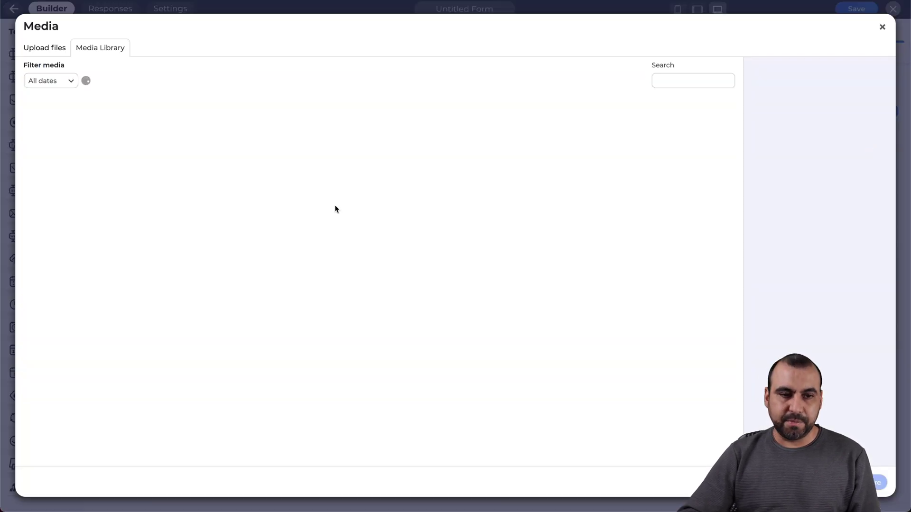
{"action": "left_click", "coordinate": [67, 127]}
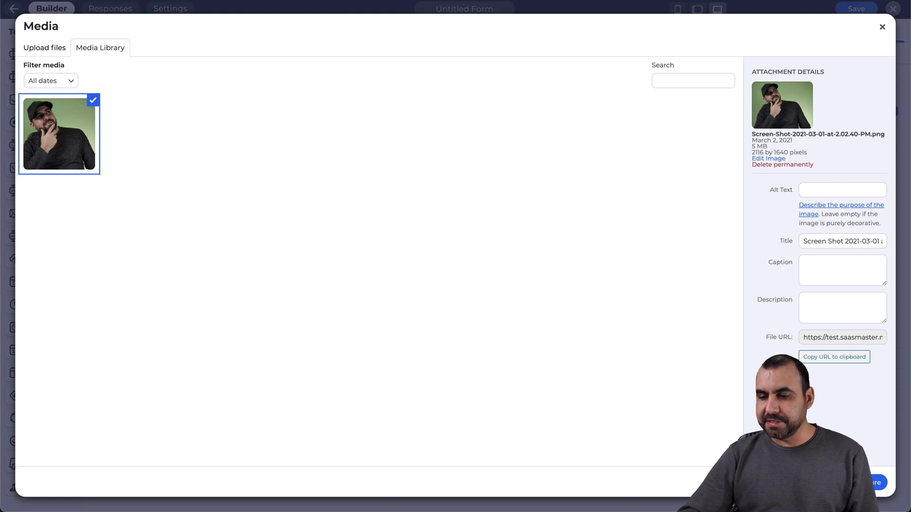
{"action": "left_click", "coordinate": [878, 483]}
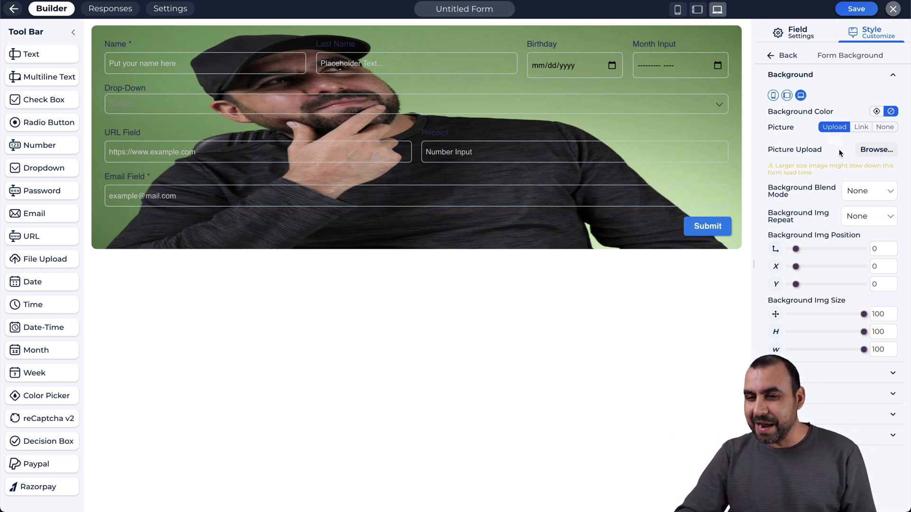
Step: Re-enable the background colour and try Darken and Multiply blend modes before settling on Lighten
{"action": "left_click", "coordinate": [857, 194]}
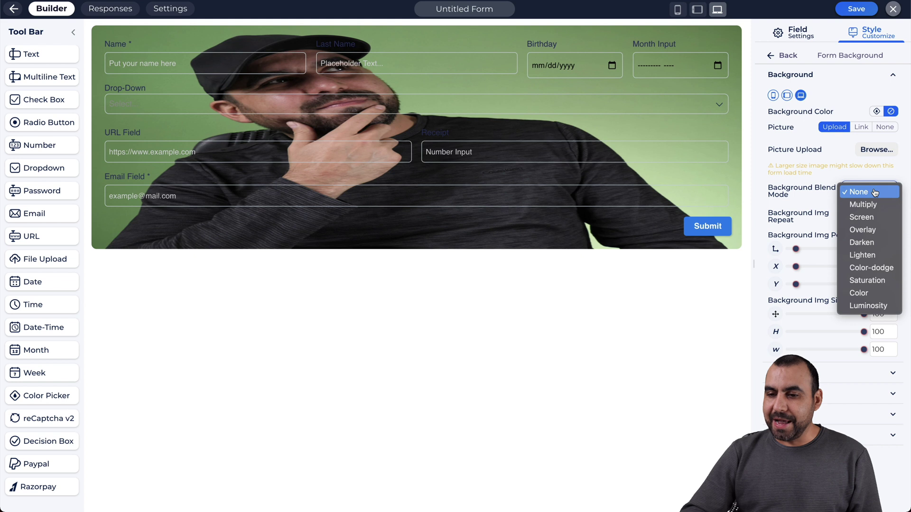
{"action": "key", "text": "Escape"}
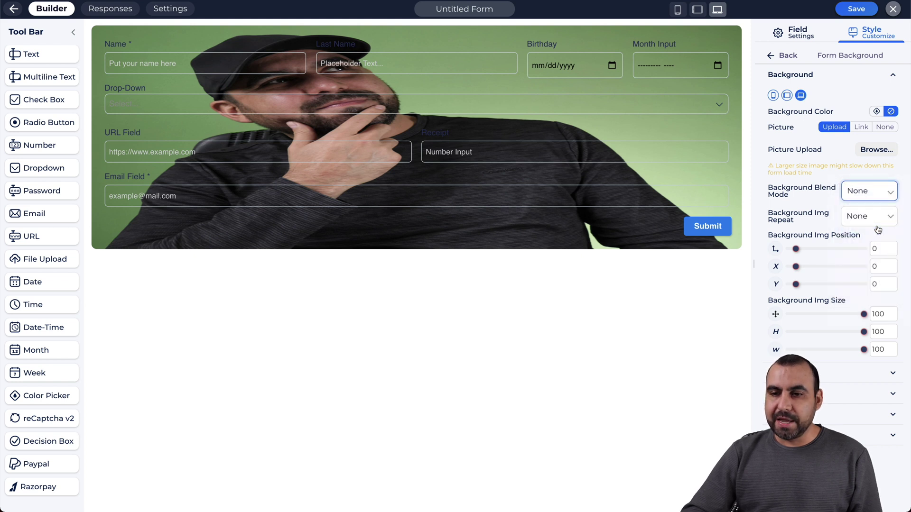
{"action": "left_click", "coordinate": [877, 112]}
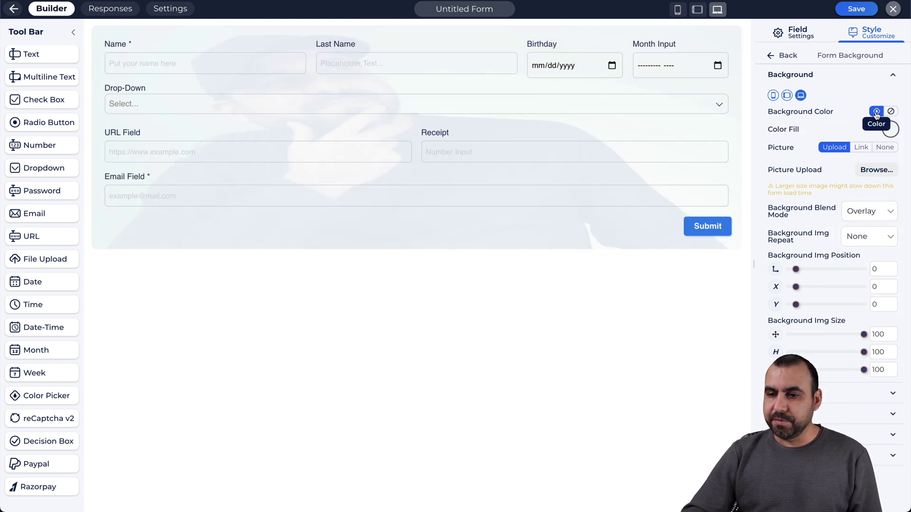
{"action": "left_click", "coordinate": [846, 219]}
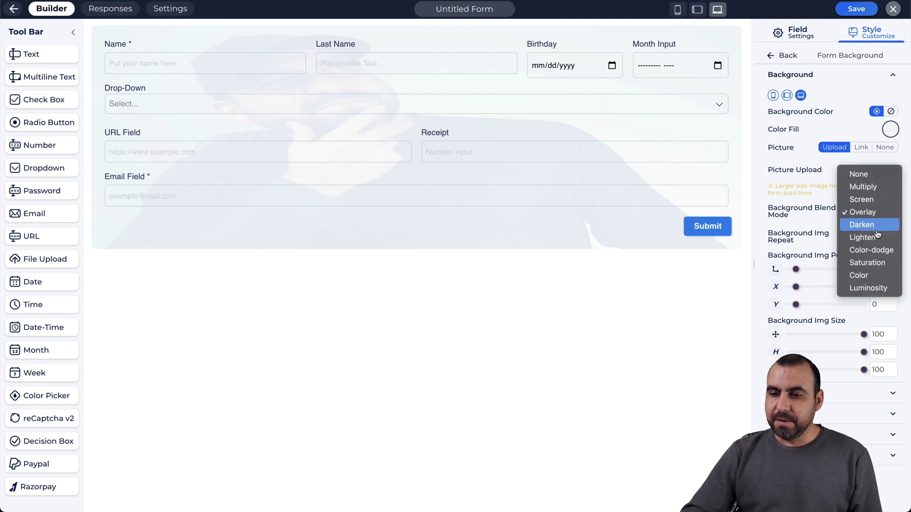
{"action": "left_click", "coordinate": [877, 225]}
{"action": "left_click", "coordinate": [870, 211]}
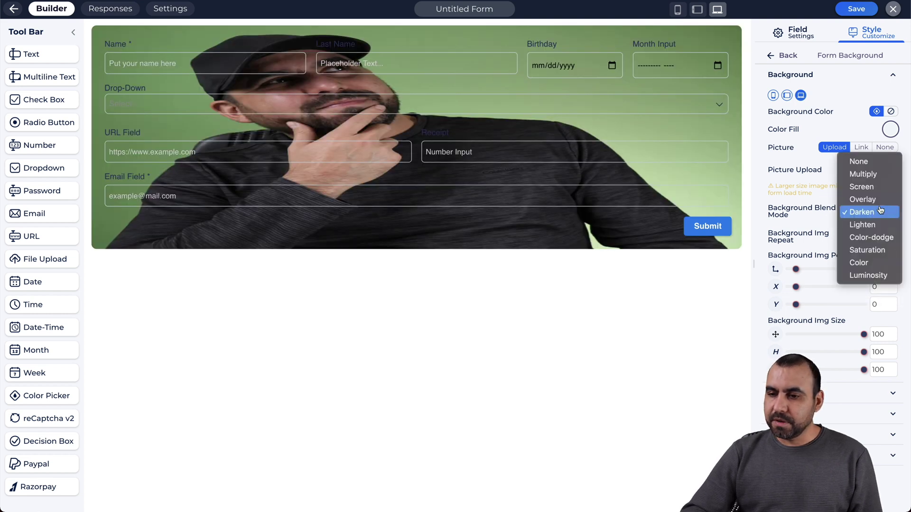
{"action": "left_click", "coordinate": [873, 176]}
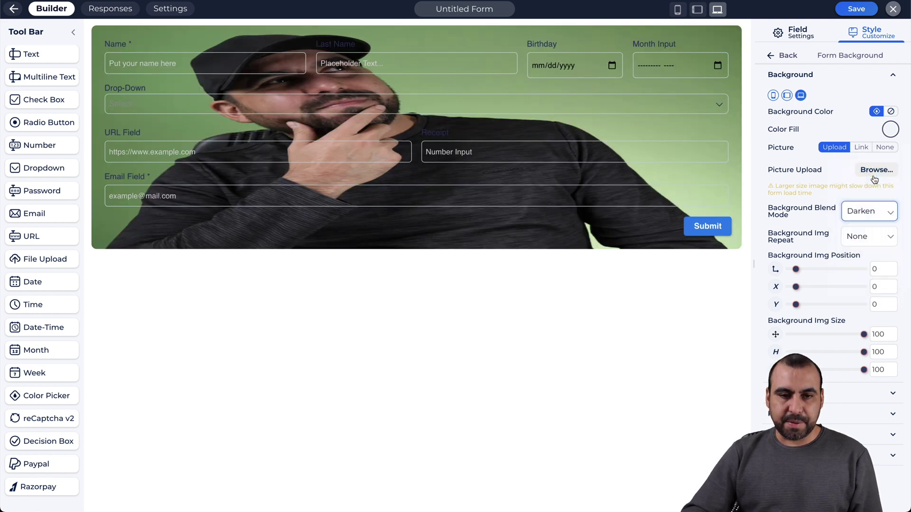
{"action": "left_click", "coordinate": [883, 208]}
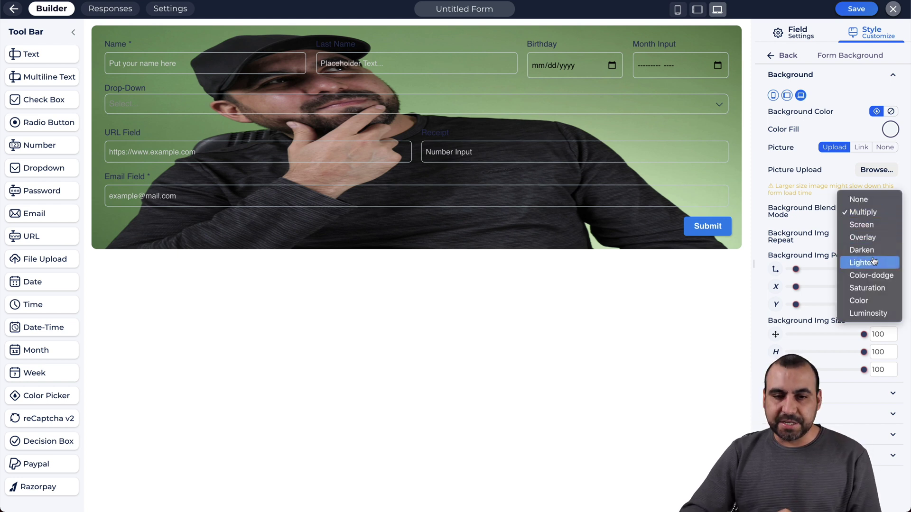
{"action": "key", "text": "Escape"}
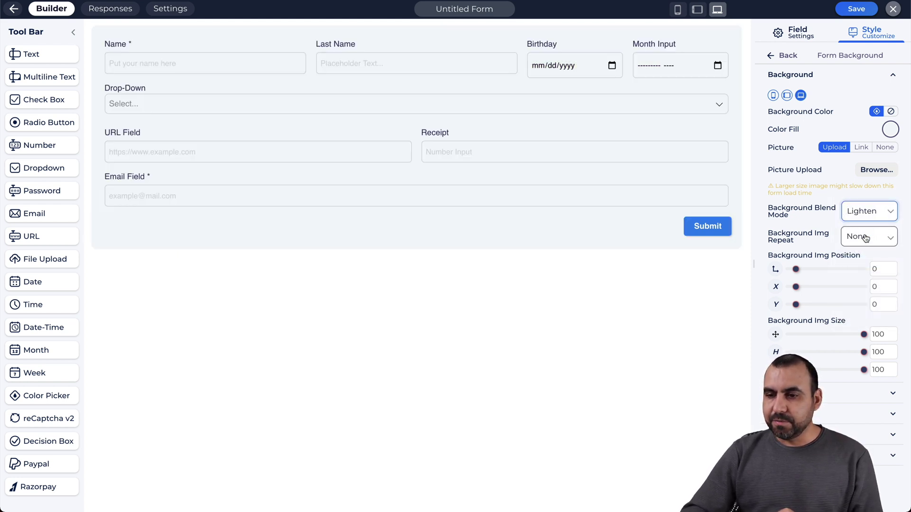
Step: Raise the f2f6f9 background fill's opacity to about 93 alpha to wash out the photo
{"action": "left_click", "coordinate": [887, 130]}
{"action": "left_click_drag", "start_coordinate": [868, 273], "coordinate": [840, 275]}
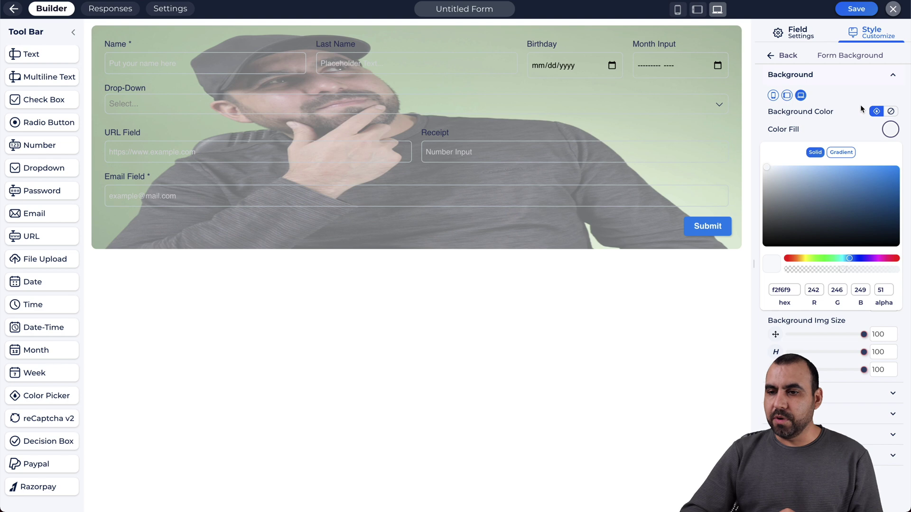
{"action": "left_click", "coordinate": [871, 270]}
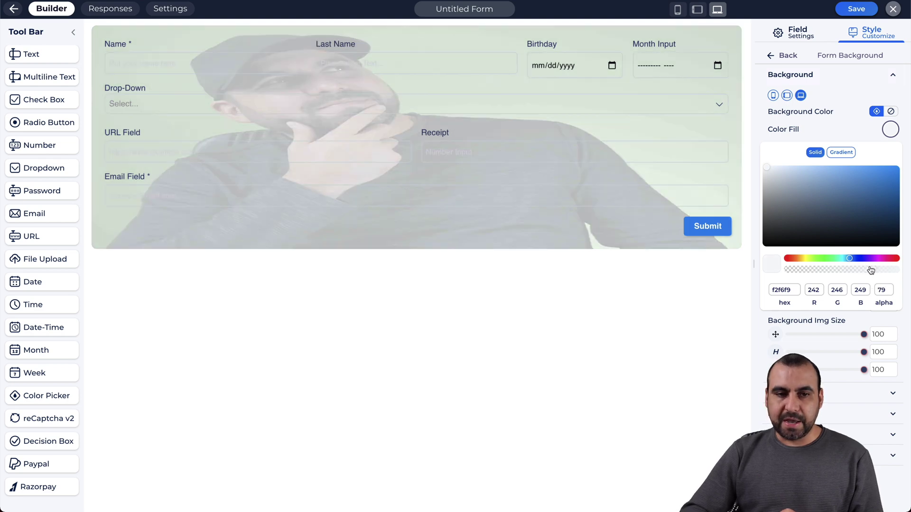
{"action": "mouse_move", "coordinate": [875, 270]}
{"action": "left_mouse_down"}
{"action": "mouse_move", "coordinate": [896, 260]}
{"action": "mouse_move", "coordinate": [889, 261]}
{"action": "left_mouse_up"}
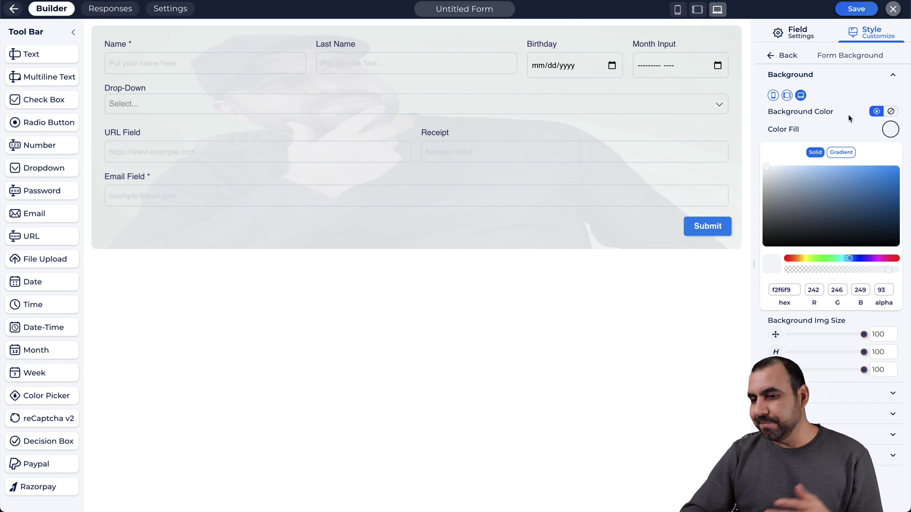
{"action": "left_click", "coordinate": [868, 127]}
{"action": "scroll", "coordinate": [824, 326], "scroll_direction": "down", "scroll_amount": 3}
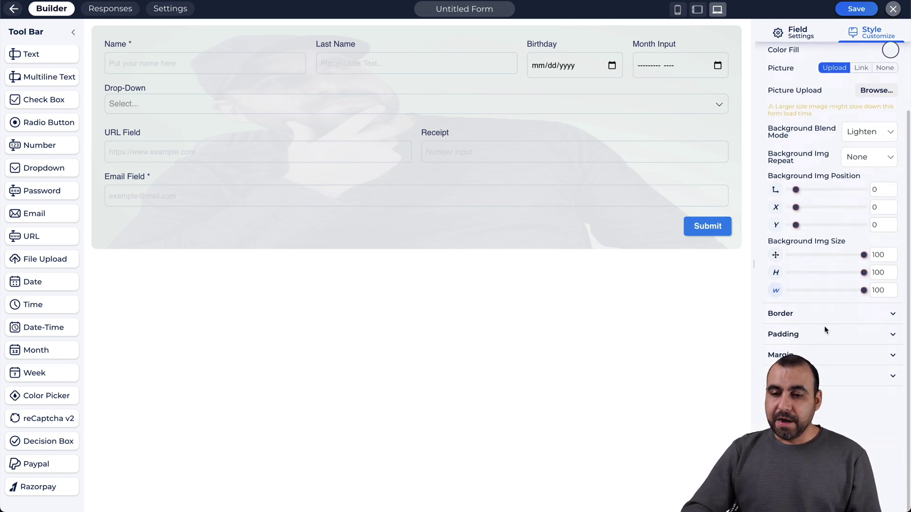
Step: Round the form corners to radius 19, try solid and dotted borders, then remove the border
{"action": "left_click", "coordinate": [850, 317]}
{"action": "scroll", "coordinate": [855, 312], "scroll_direction": "down", "scroll_amount": 3}
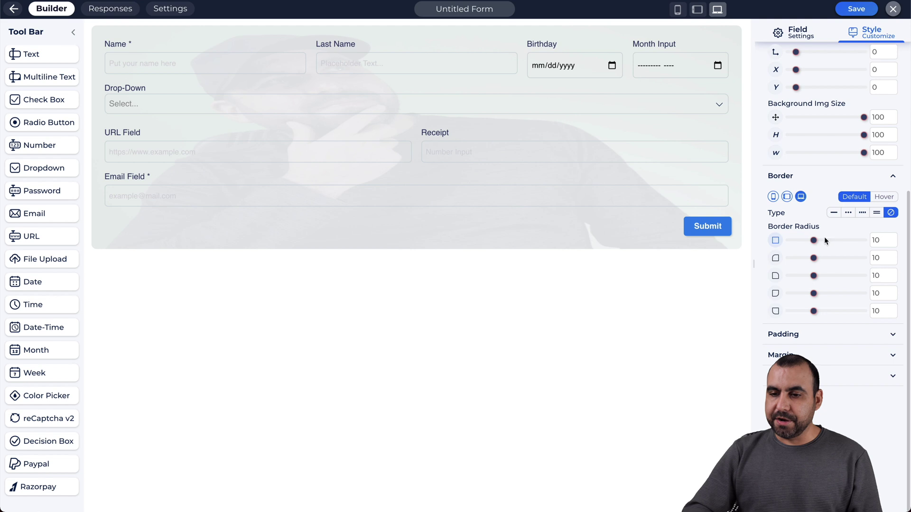
{"action": "left_click_drag", "start_coordinate": [816, 241], "coordinate": [838, 242]}
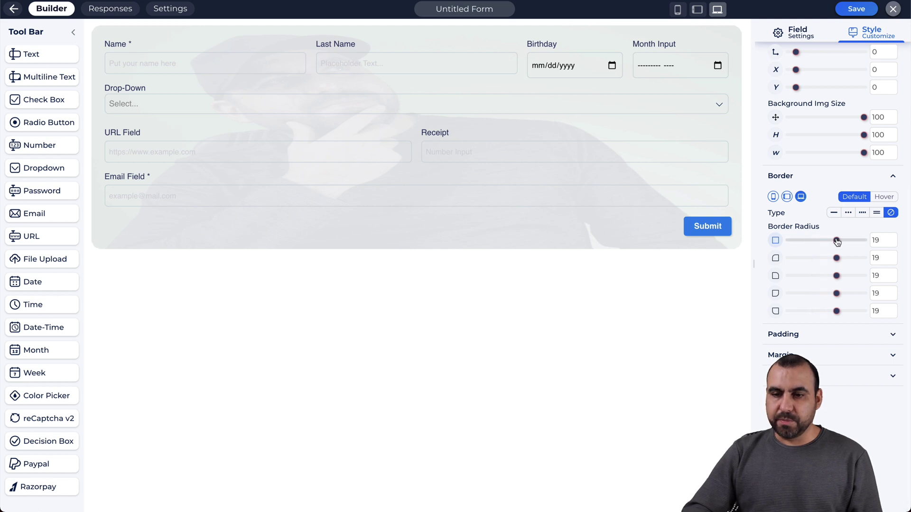
{"action": "left_click", "coordinate": [832, 213]}
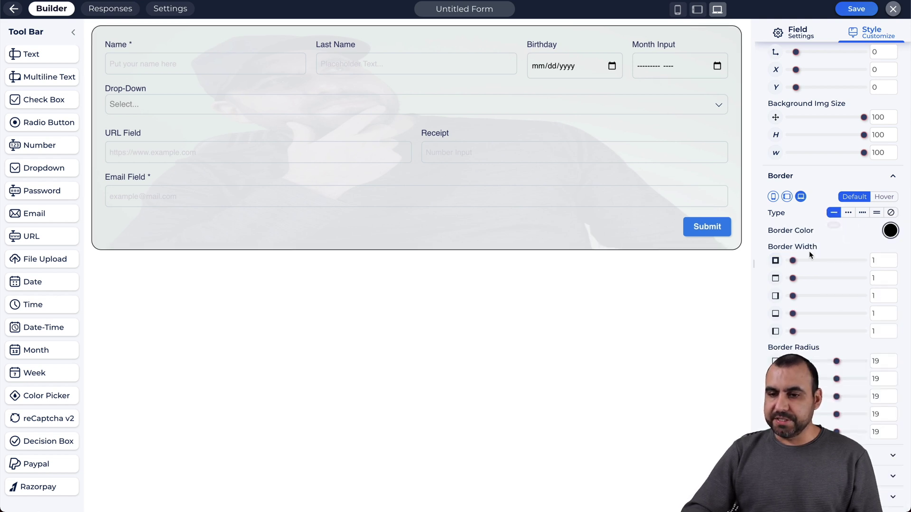
{"action": "scroll", "coordinate": [845, 266], "scroll_direction": "up", "scroll_amount": 1}
{"action": "left_click", "coordinate": [862, 267]}
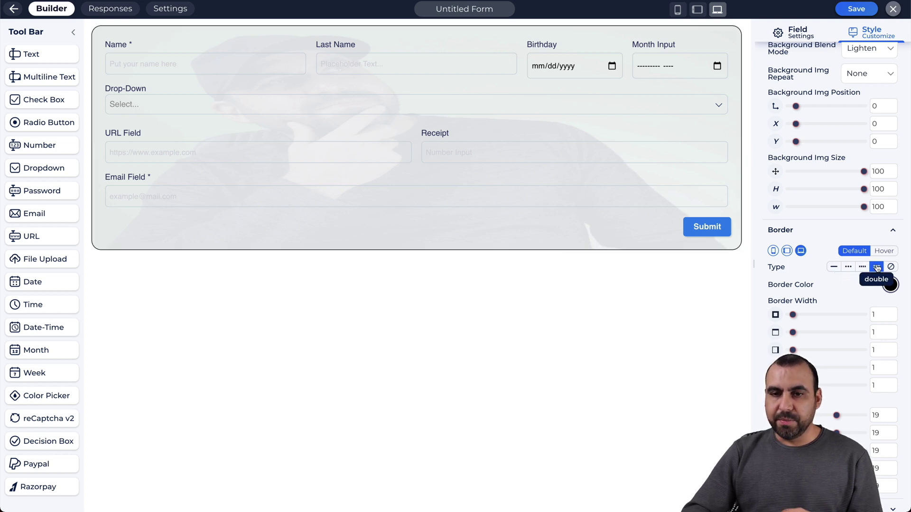
{"action": "left_click", "coordinate": [891, 266]}
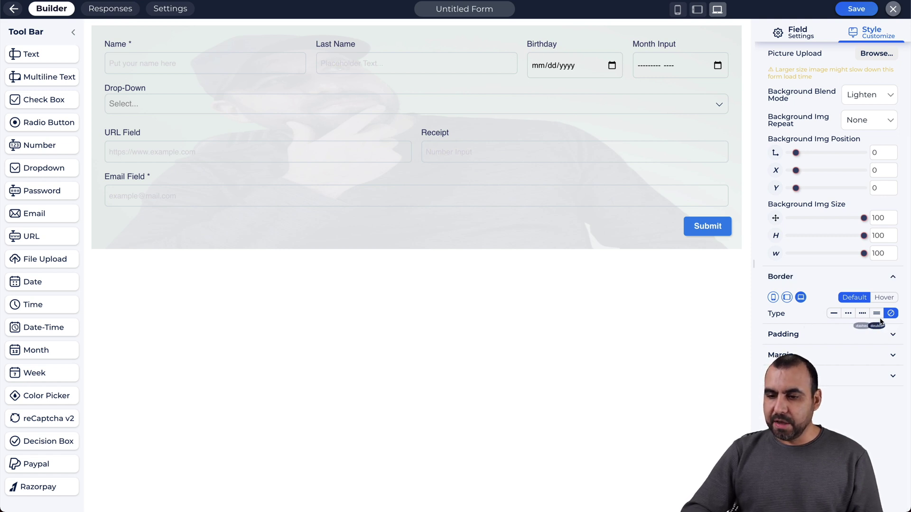
Step: Add even padding around the form, then increase the top padding
{"action": "left_click", "coordinate": [805, 334]}
{"action": "scroll", "coordinate": [803, 285], "scroll_direction": "down", "scroll_amount": 2}
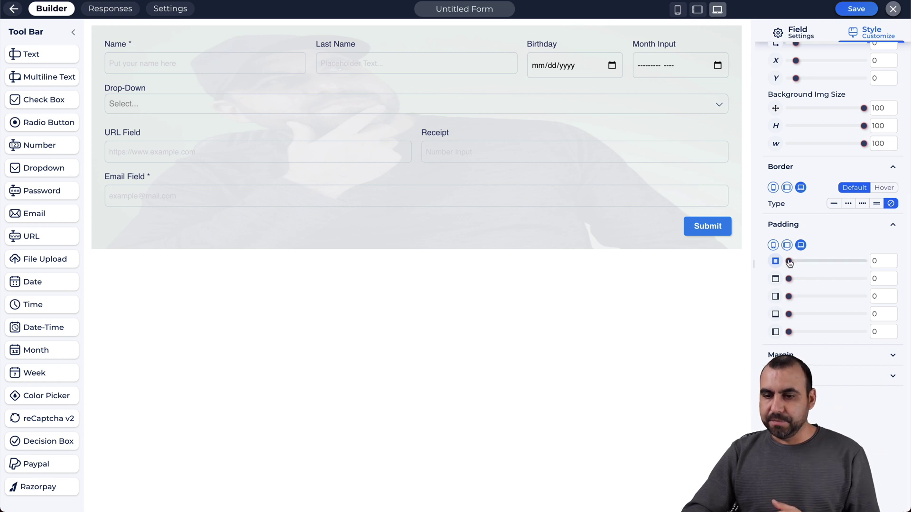
{"action": "left_click_drag", "start_coordinate": [789, 261], "coordinate": [765, 261]}
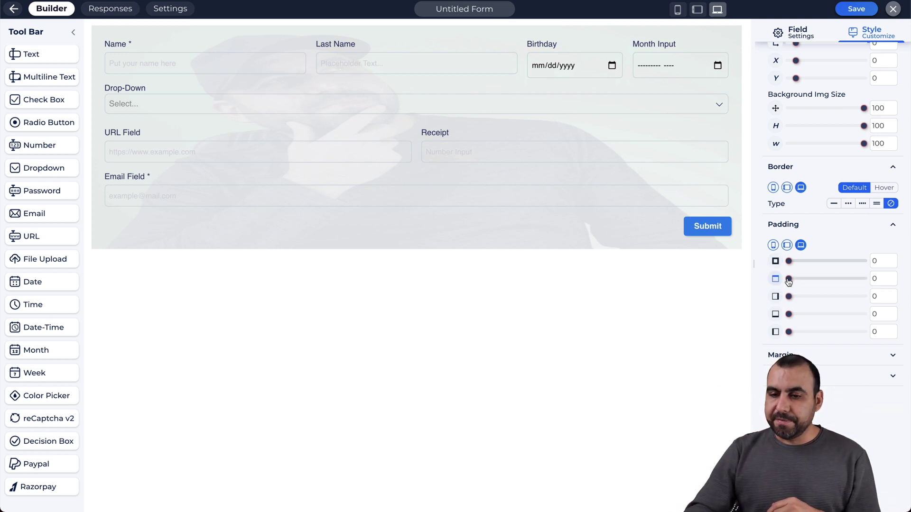
{"action": "left_click_drag", "start_coordinate": [789, 279], "coordinate": [806, 336]}
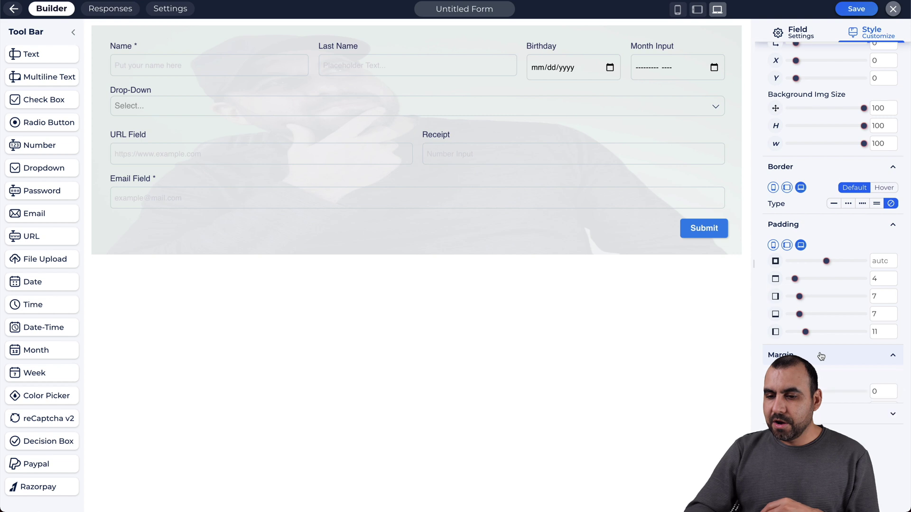
Step: Push the form down with a top margin, reduce it, then remove it
{"action": "left_click", "coordinate": [816, 355]}
{"action": "scroll", "coordinate": [816, 332], "scroll_direction": "down", "scroll_amount": 2}
{"action": "mouse_move", "coordinate": [789, 282]}
{"action": "left_mouse_down"}
{"action": "mouse_move", "coordinate": [826, 282]}
{"action": "mouse_move", "coordinate": [821, 300]}
{"action": "mouse_move", "coordinate": [849, 299]}
{"action": "mouse_move", "coordinate": [791, 299]}
{"action": "left_mouse_up"}
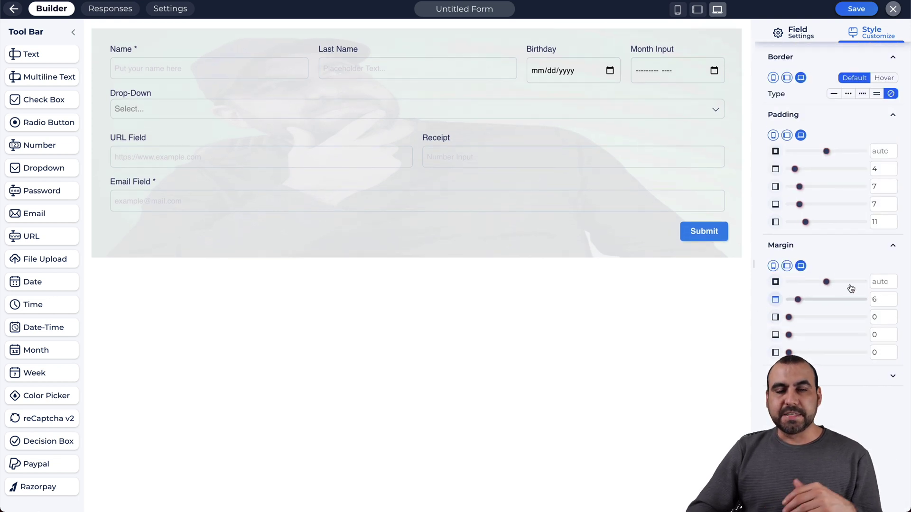
{"action": "left_click_drag", "start_coordinate": [849, 299], "coordinate": [773, 299]}
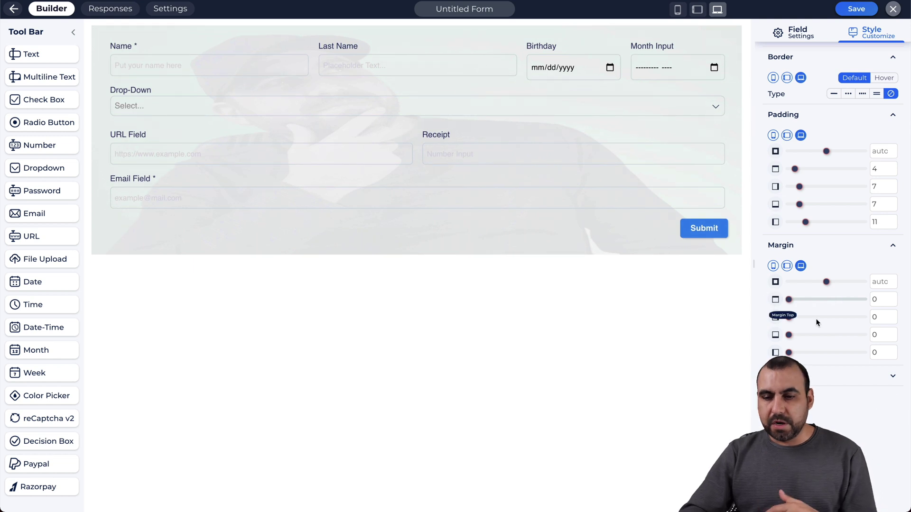
{"action": "left_click", "coordinate": [827, 375]}
Step: Add and enlarge an outside drop shadow on the form, then set the shadow to None
{"action": "scroll", "coordinate": [826, 372], "scroll_direction": "down", "scroll_amount": 1}
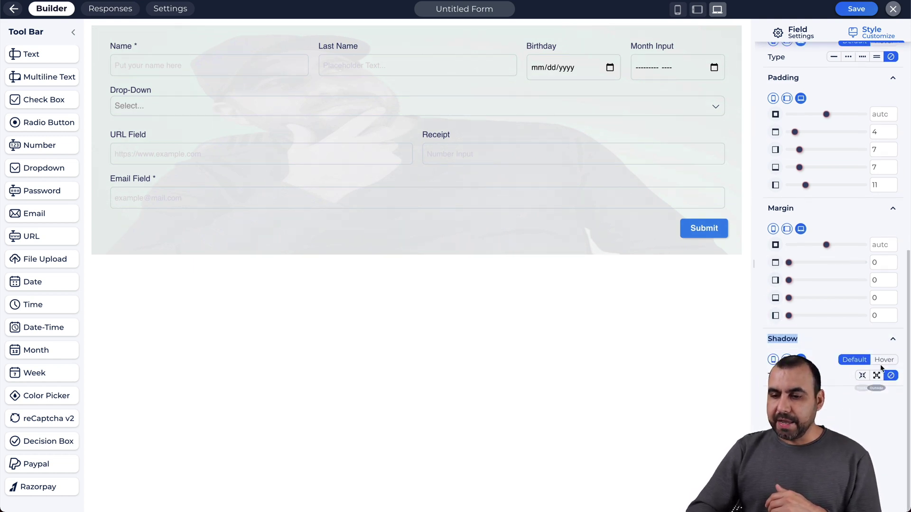
{"action": "left_click", "coordinate": [877, 376]}
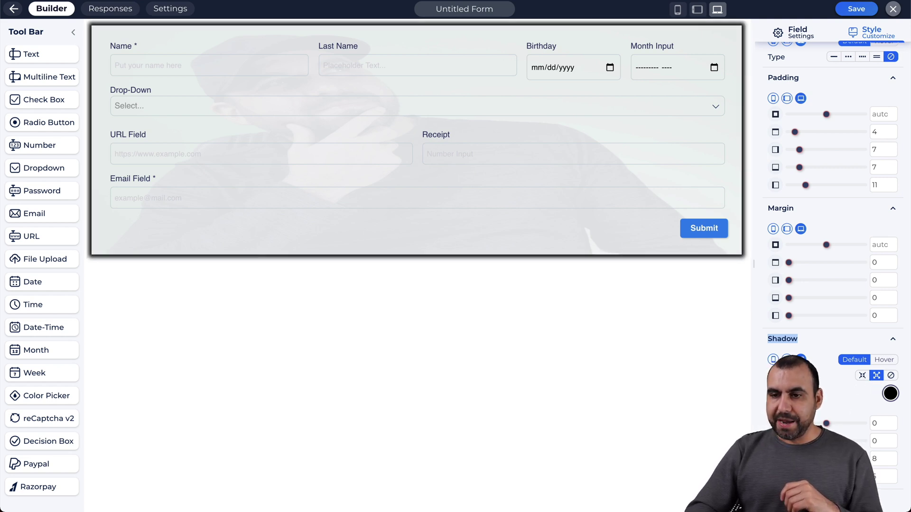
{"action": "left_click_drag", "start_coordinate": [828, 441], "coordinate": [797, 440]}
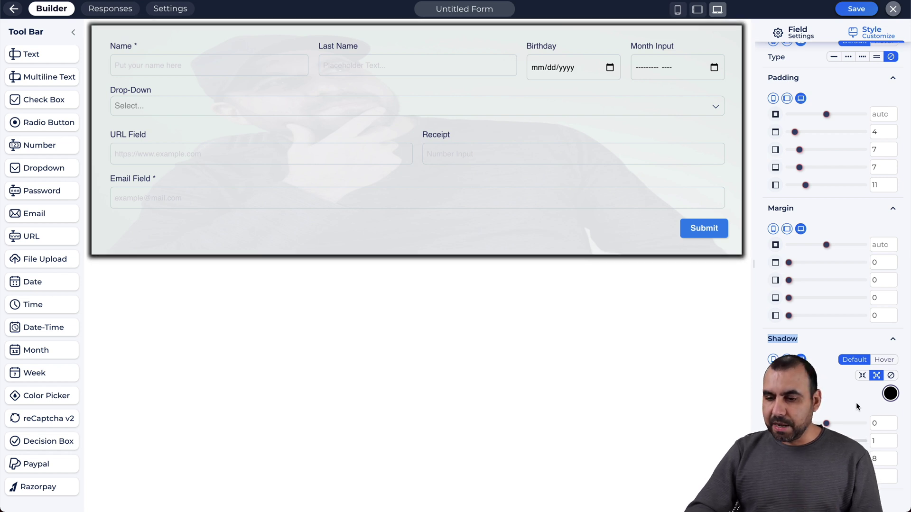
{"action": "left_click", "coordinate": [891, 376]}
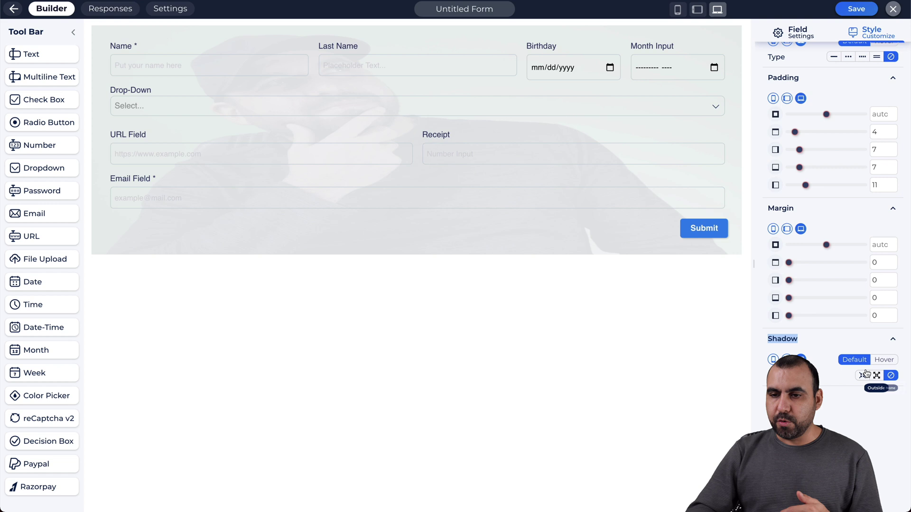
{"action": "scroll", "coordinate": [836, 290], "scroll_direction": "up", "scroll_amount": 1}
{"action": "scroll", "coordinate": [836, 289], "scroll_direction": "up", "scroll_amount": 6}
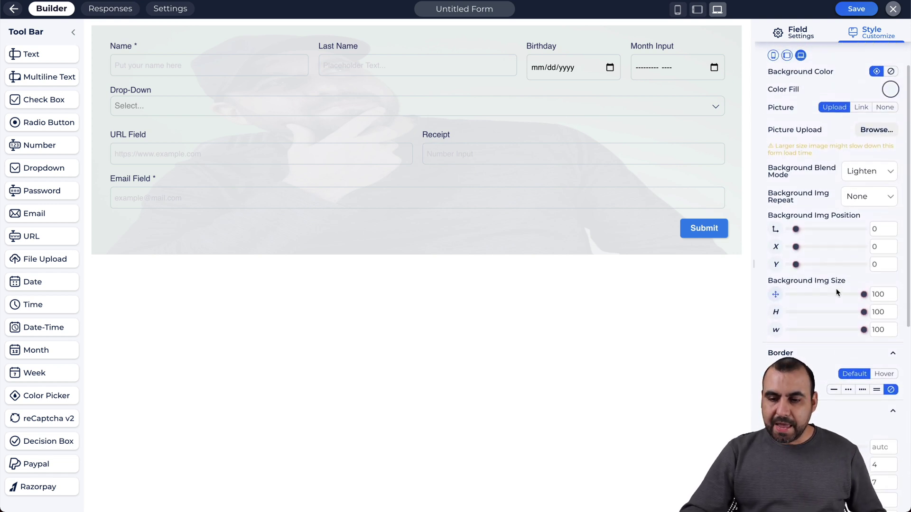
{"action": "scroll", "coordinate": [836, 288], "scroll_direction": "down", "scroll_amount": 3}
{"action": "scroll", "coordinate": [836, 292], "scroll_direction": "down", "scroll_amount": 5}
{"action": "scroll", "coordinate": [836, 294], "scroll_direction": "up", "scroll_amount": 8}
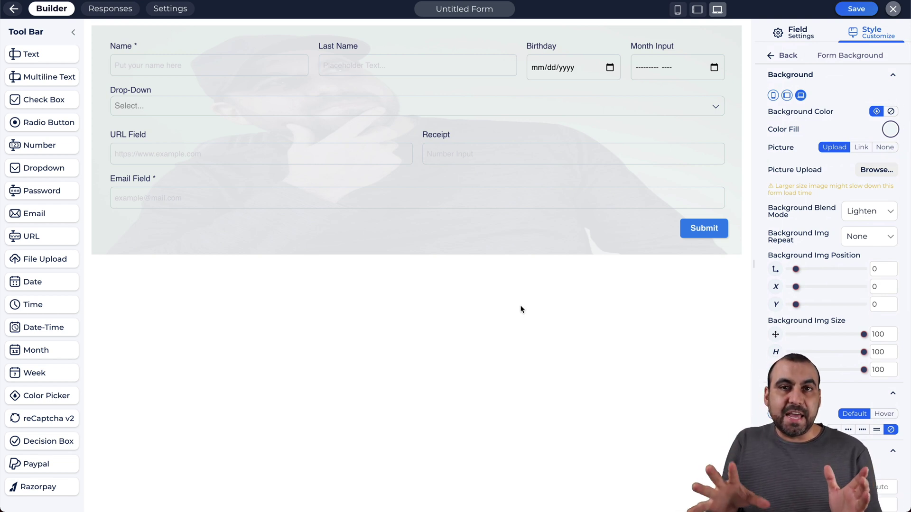
Step: Save the Untitled Form and copy its shortcode [bitform id='2'] from the Forms list
{"action": "left_click", "coordinate": [856, 8]}
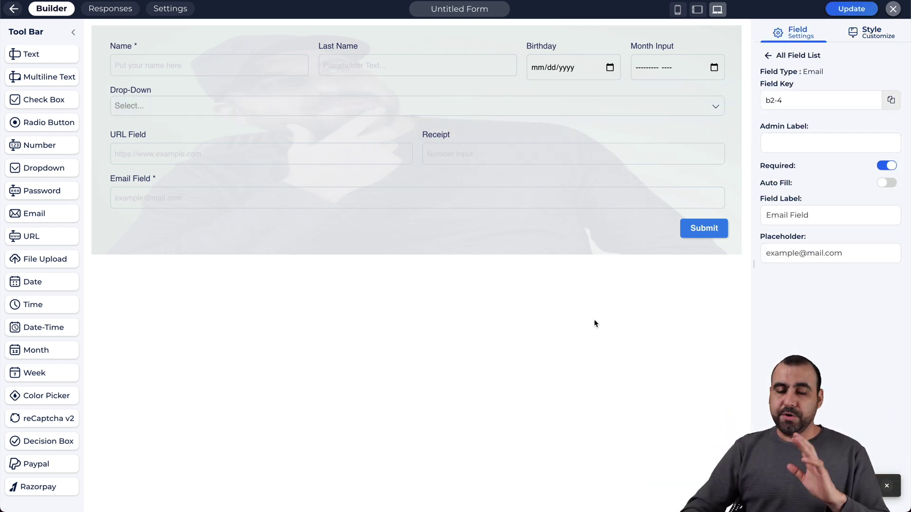
{"action": "left_click", "coordinate": [7, 8]}
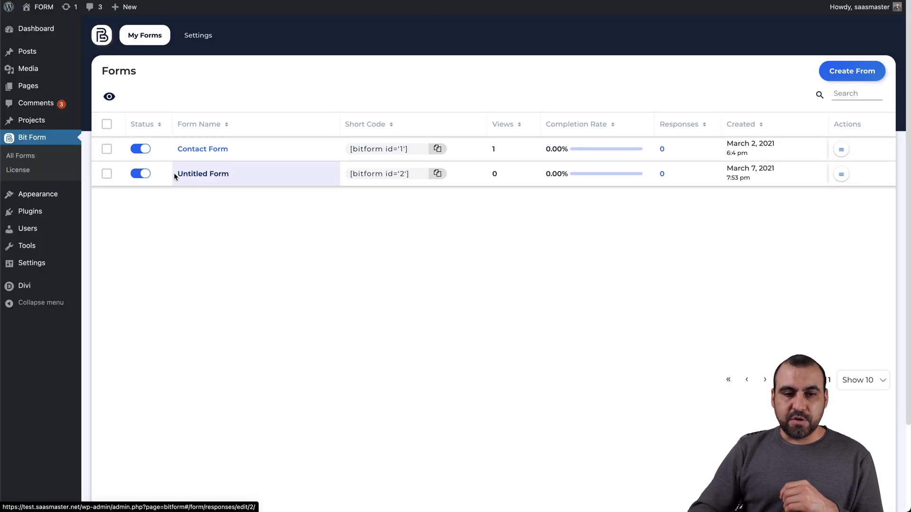
{"action": "left_click", "coordinate": [435, 175]}
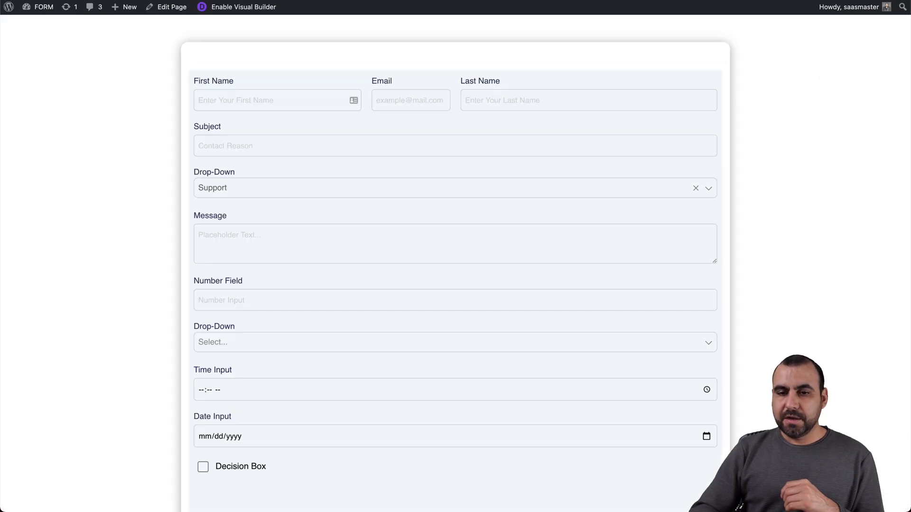
Step: In Visual Builder, replace the Text module's [bitform id='1'] with [bitform id='2'], then exit
{"action": "left_click", "coordinate": [258, 8]}
{"action": "left_click", "coordinate": [316, 248]}
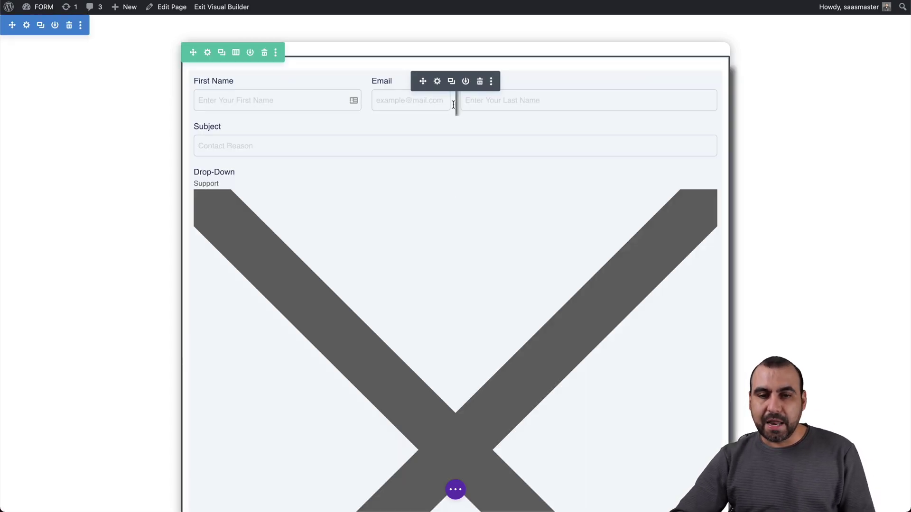
{"action": "left_click", "coordinate": [436, 82]}
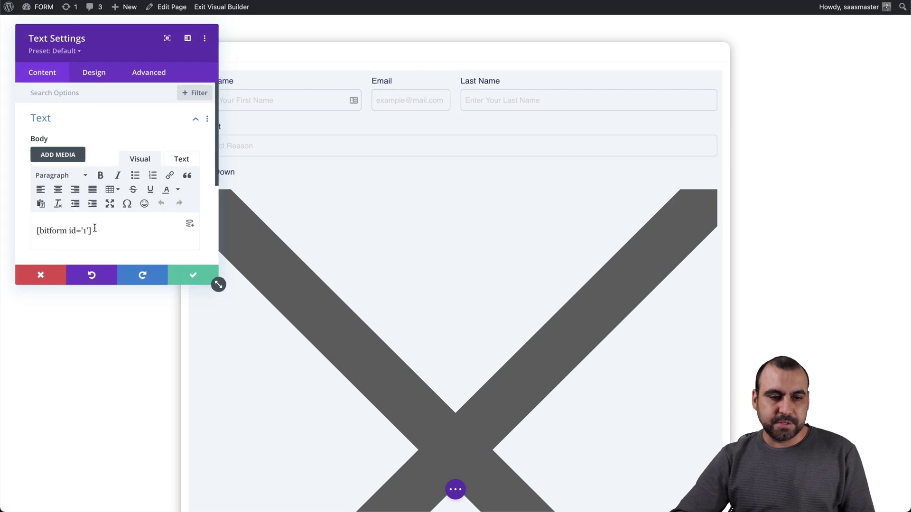
{"action": "triple_click", "coordinate": [95, 229]}
{"action": "key", "text": "BackSpace"}
{"action": "key", "text": "ctrl+v"}
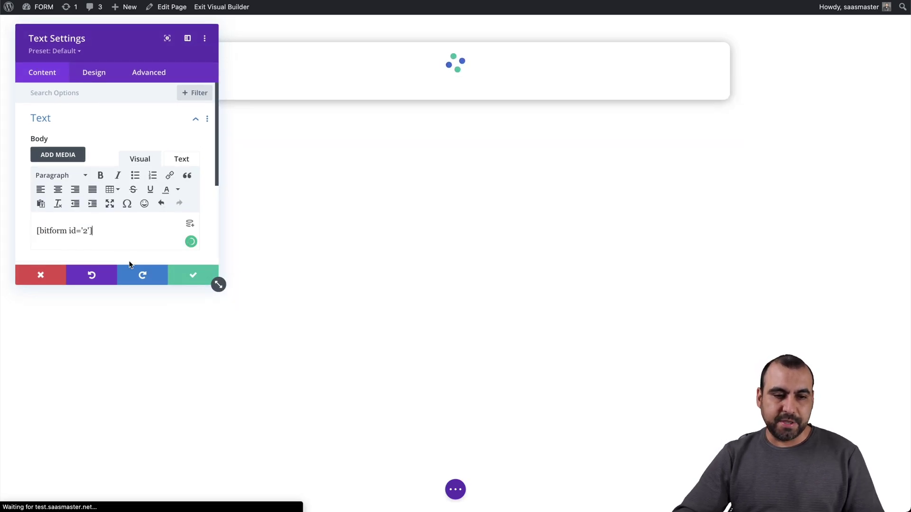
{"action": "left_click", "coordinate": [196, 276]}
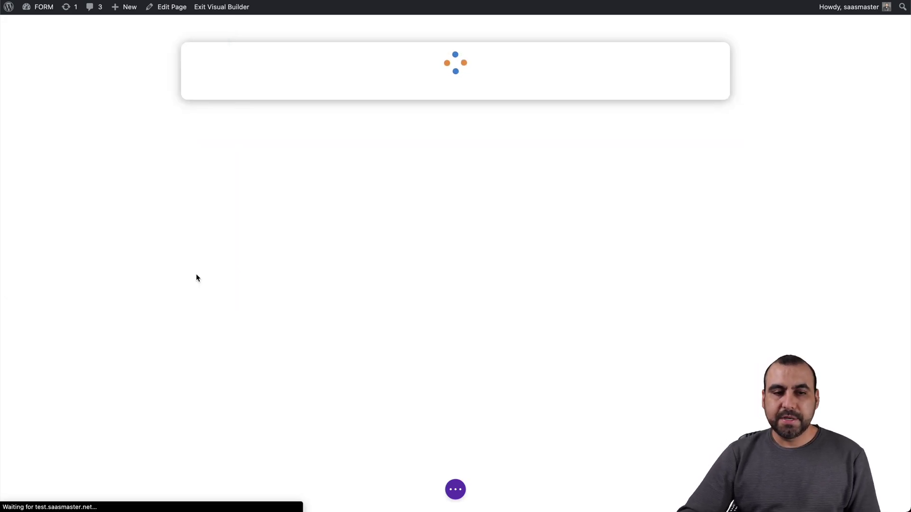
{"action": "left_click", "coordinate": [222, 7]}
Step: Save and exit the page, then try the new form's Email Field on the live page
{"action": "left_click", "coordinate": [505, 318]}
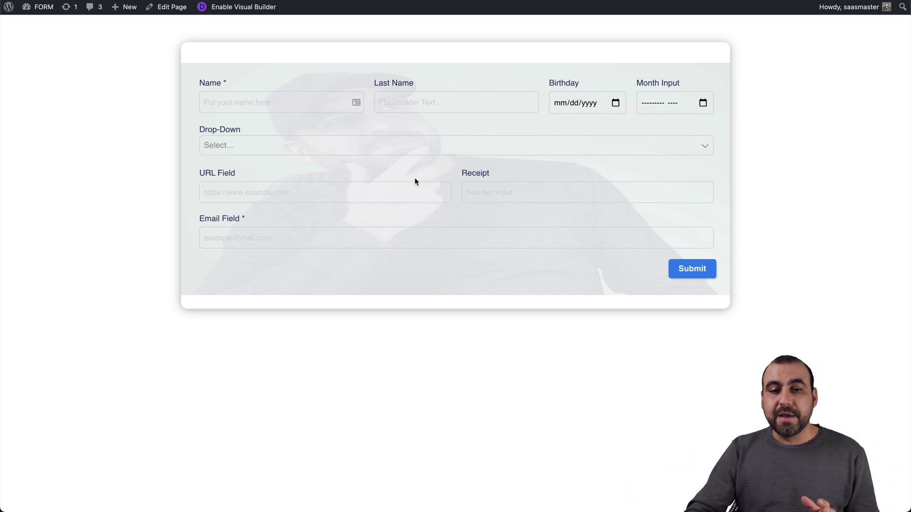
{"action": "left_click", "coordinate": [465, 238]}
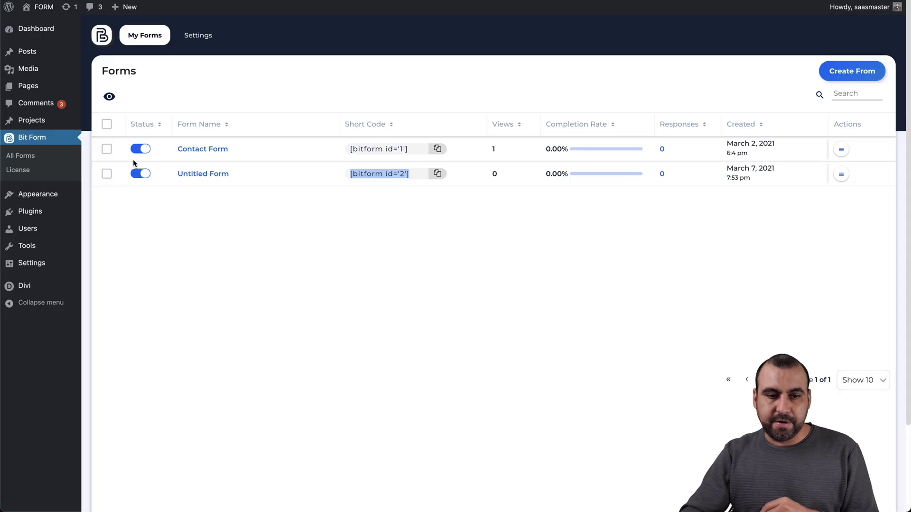
{"action": "left_click", "coordinate": [197, 178]}
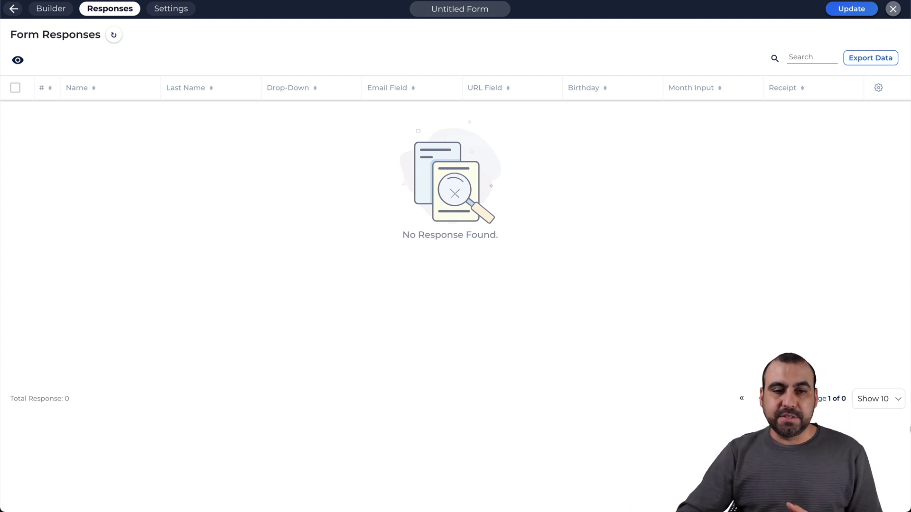
{"action": "key", "text": "Escape"}
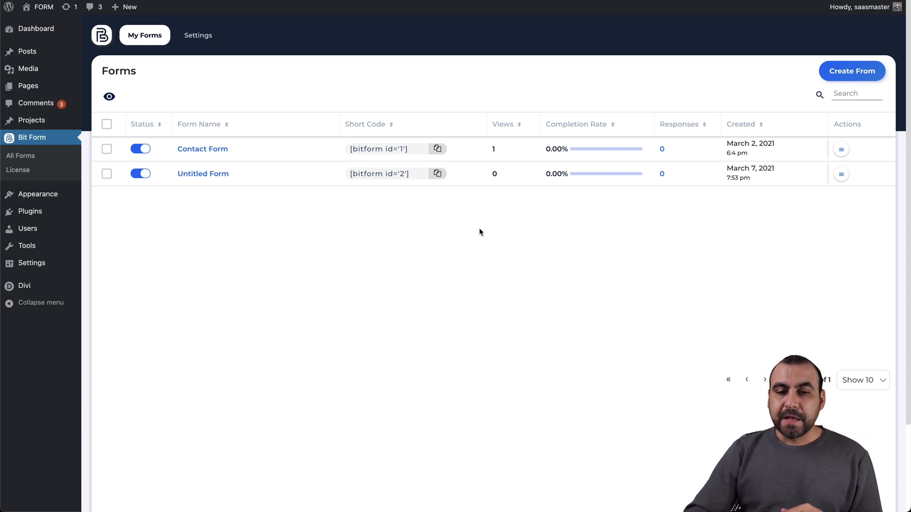
Step: Edit the Untitled Form and add an expanded Action 2 rule under Settings > Conditional Logics
{"action": "left_click", "coordinate": [843, 176]}
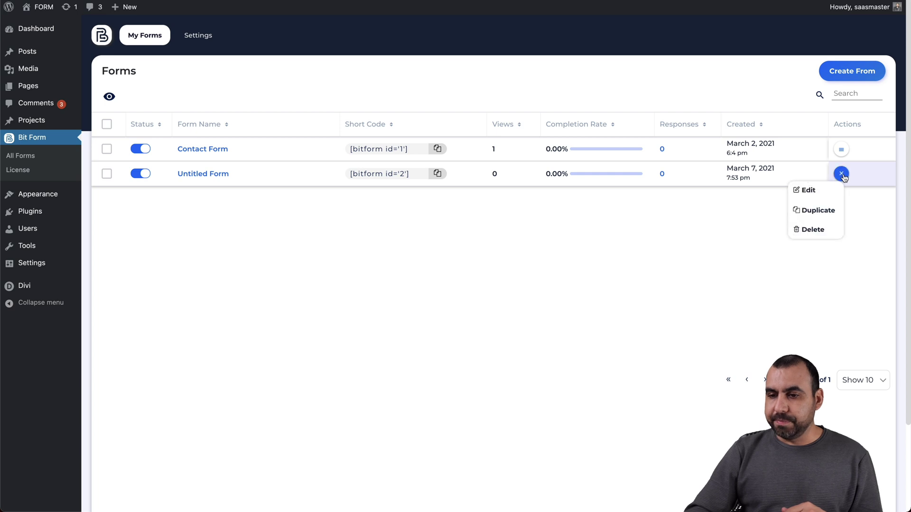
{"action": "left_click", "coordinate": [825, 188]}
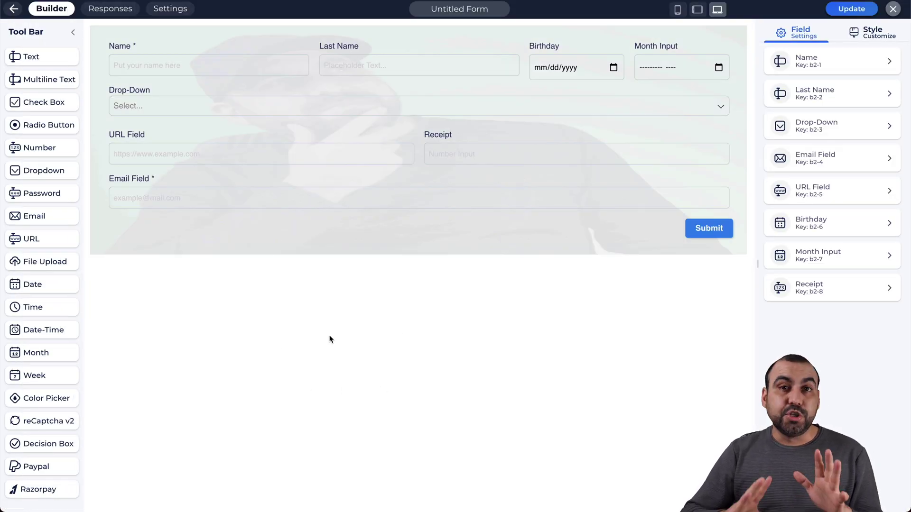
{"action": "left_click", "coordinate": [170, 9]}
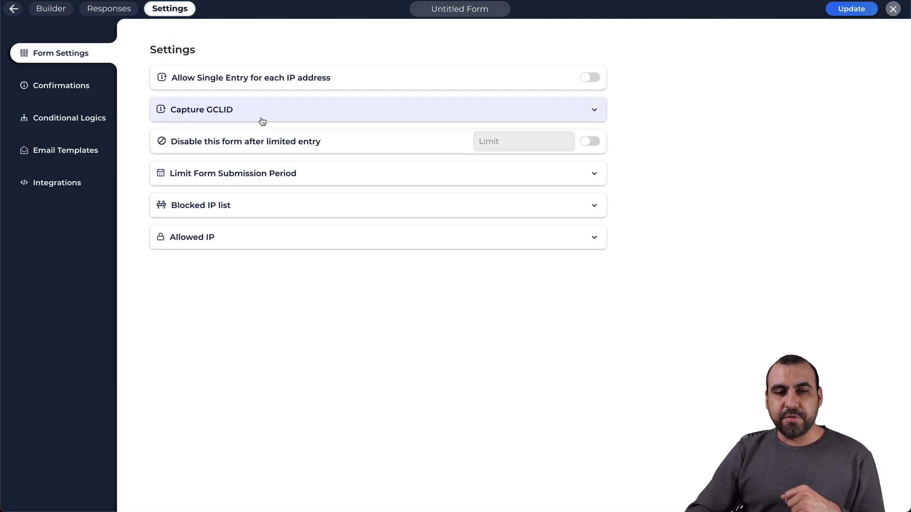
{"action": "left_click", "coordinate": [65, 122]}
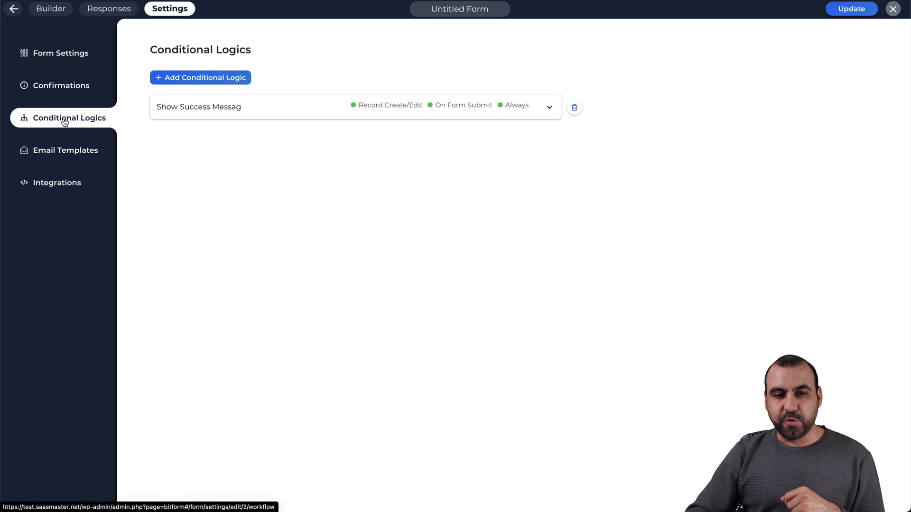
{"action": "left_click", "coordinate": [239, 82]}
{"action": "left_click", "coordinate": [290, 112]}
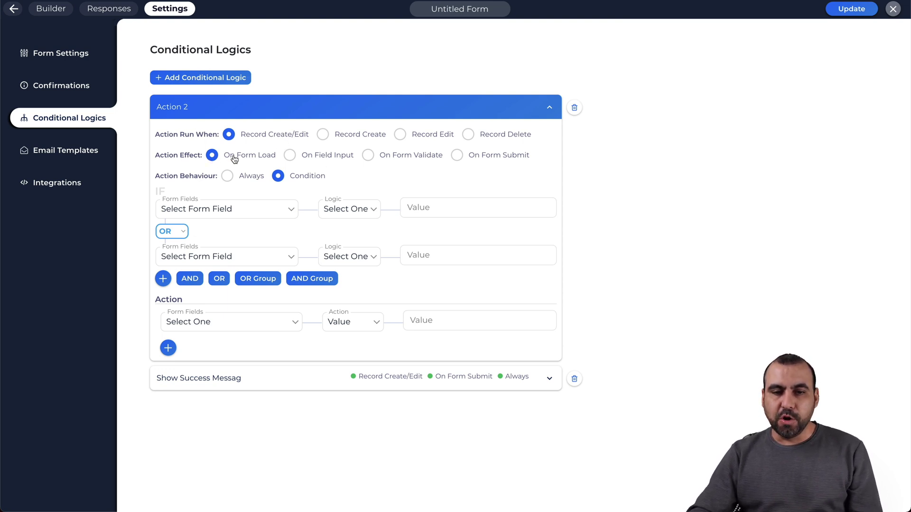
Step: Make Action 2 run On Field Input with the condition Drop-Down contains Support or Sales
{"action": "left_click", "coordinate": [292, 158]}
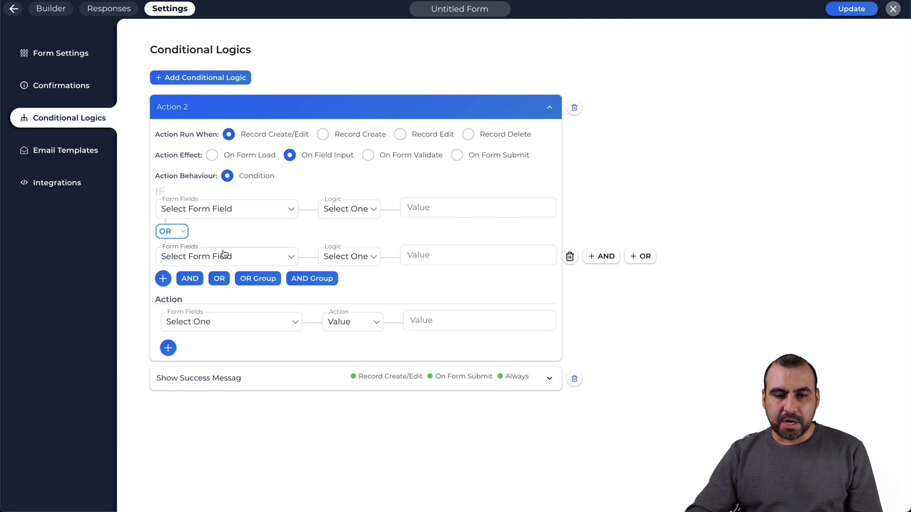
{"action": "left_click", "coordinate": [569, 257]}
{"action": "left_click", "coordinate": [269, 209]}
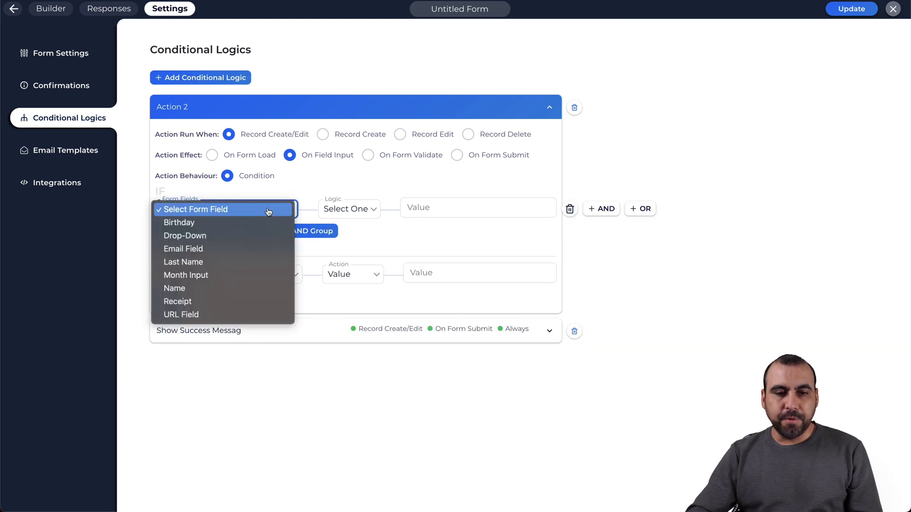
{"action": "left_click", "coordinate": [267, 236]}
{"action": "left_click", "coordinate": [349, 209]}
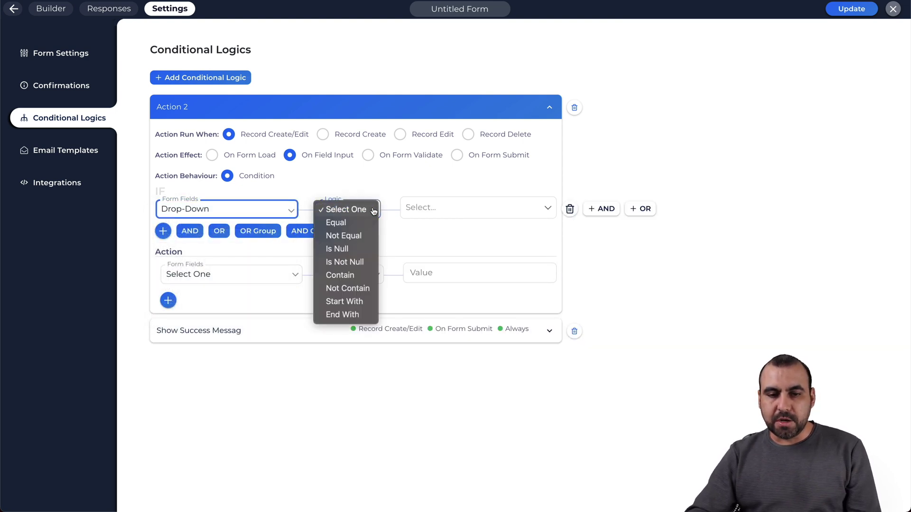
{"action": "left_click", "coordinate": [348, 276]}
{"action": "left_click", "coordinate": [449, 208]}
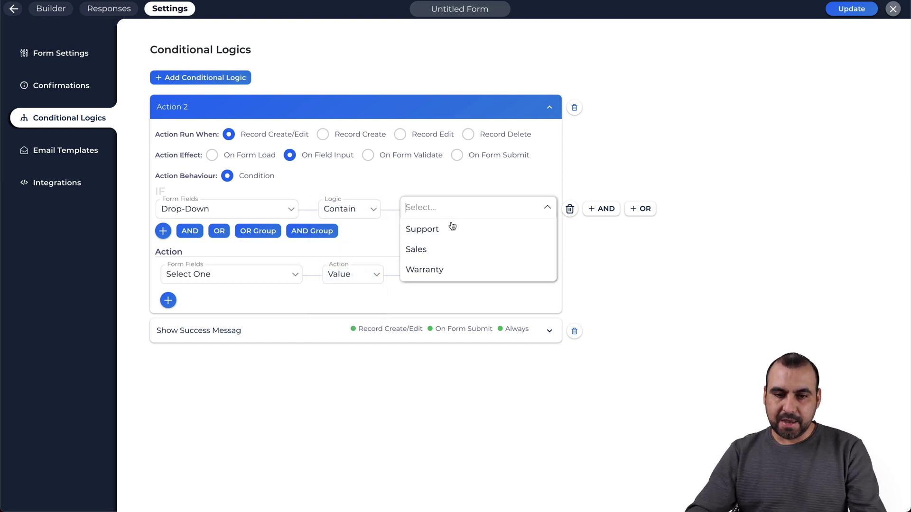
{"action": "left_click", "coordinate": [454, 233]}
{"action": "left_click", "coordinate": [451, 244]}
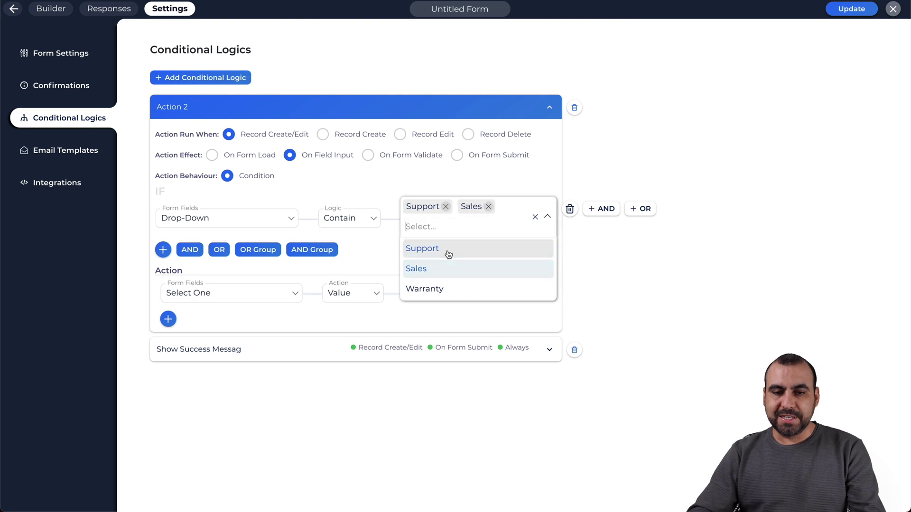
{"action": "left_click", "coordinate": [614, 292]}
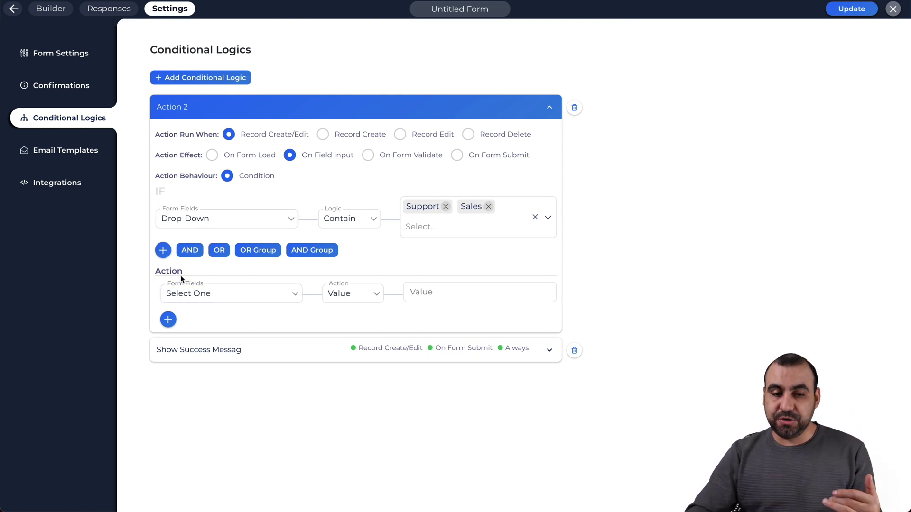
Step: Set the rule's action to Hide the Receipt field and update the form
{"action": "left_click", "coordinate": [224, 294]}
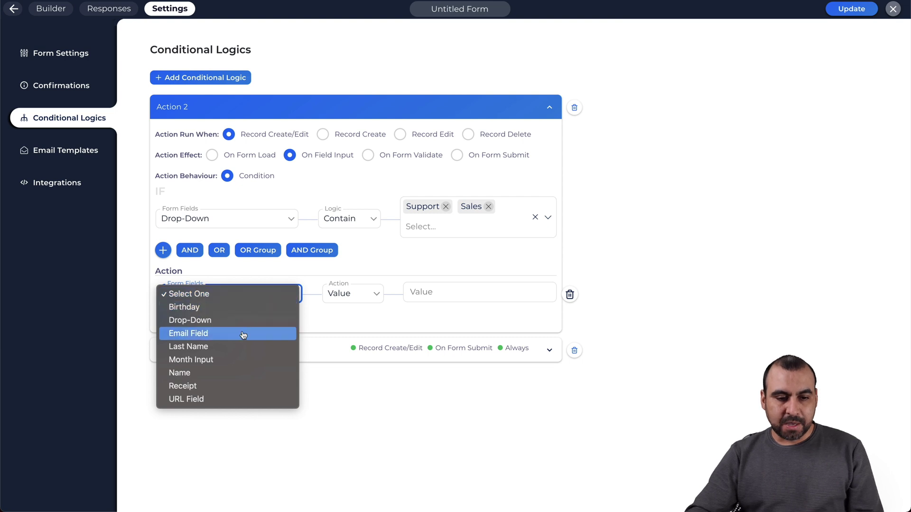
{"action": "left_click", "coordinate": [216, 387]}
{"action": "left_click", "coordinate": [359, 291]}
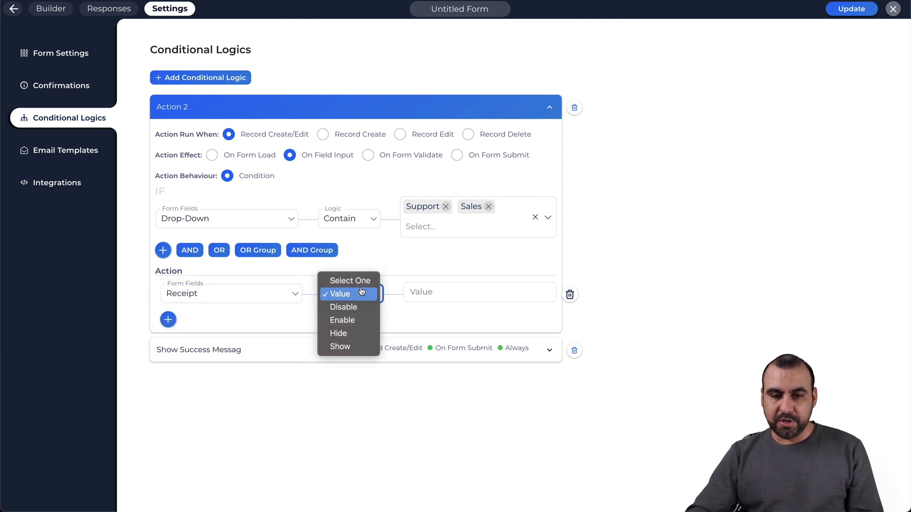
{"action": "left_click", "coordinate": [365, 338]}
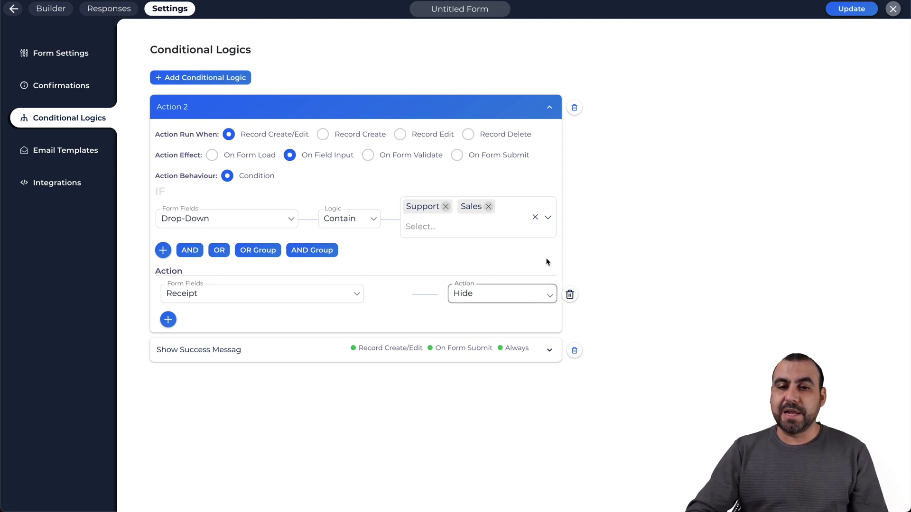
{"action": "left_click", "coordinate": [844, 8]}
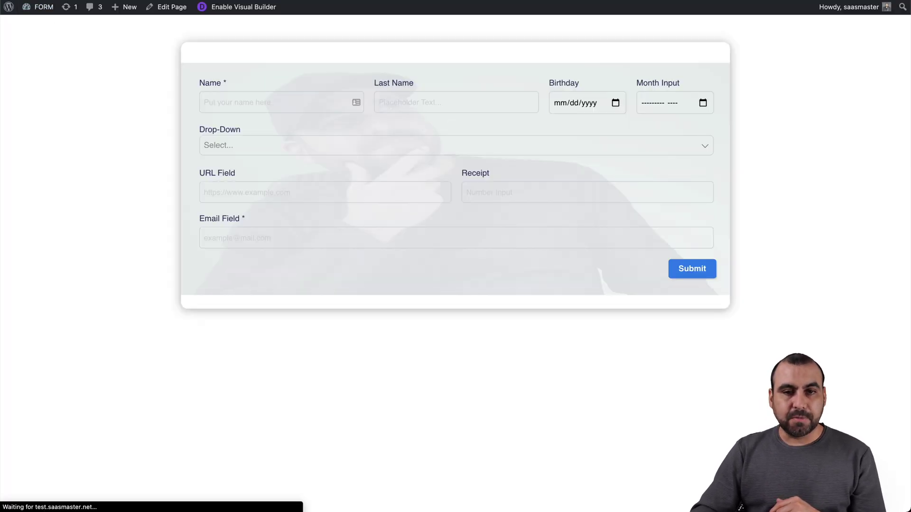
Step: On the live form, pick Support then Sales in the Drop-Down to confirm Receipt stays hidden
{"action": "left_click", "coordinate": [215, 190]}
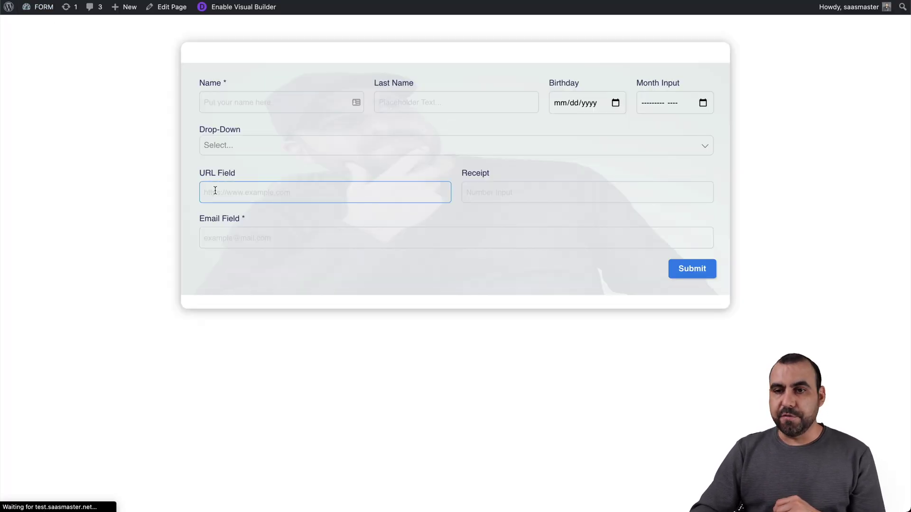
{"action": "left_click", "coordinate": [435, 254]}
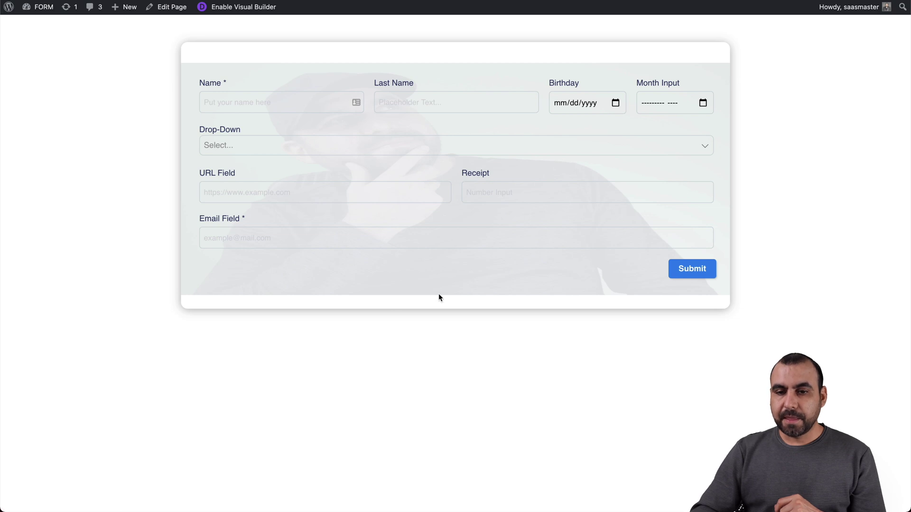
{"action": "left_click", "coordinate": [355, 145]}
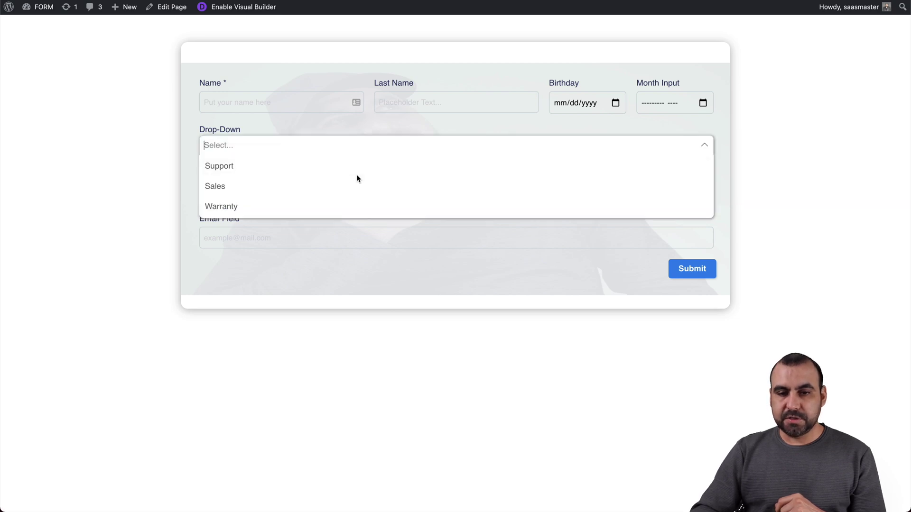
{"action": "left_click", "coordinate": [357, 174]}
{"action": "left_click", "coordinate": [340, 144]}
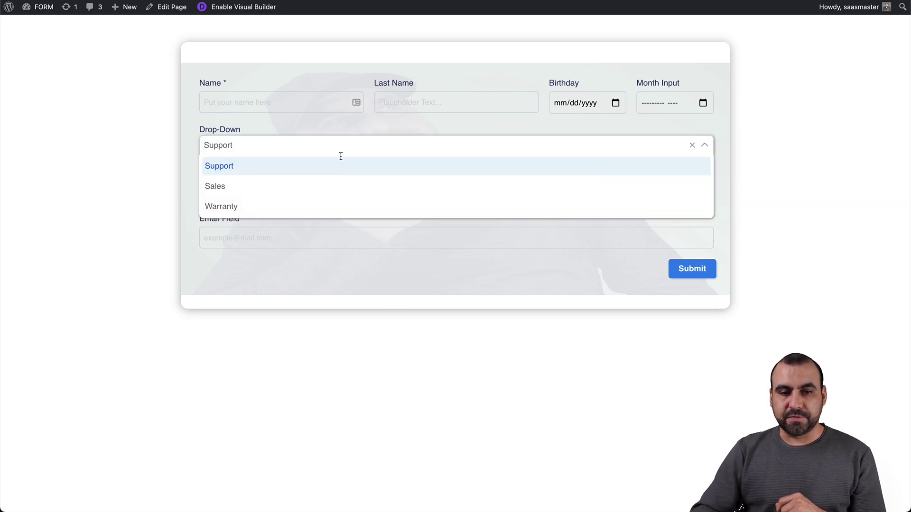
{"action": "left_click", "coordinate": [346, 186]}
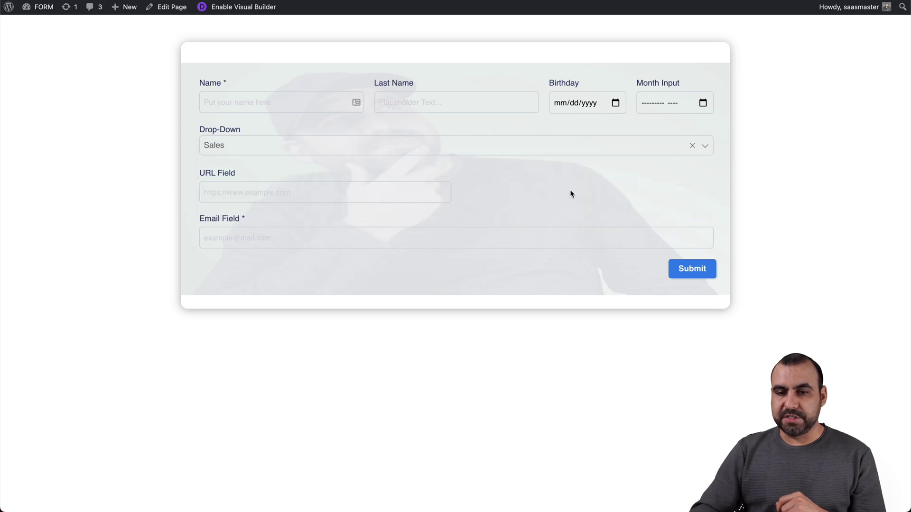
Step: Choose Warranty to reveal Receipt, then Support and Sales to hide it again
{"action": "left_click", "coordinate": [293, 152]}
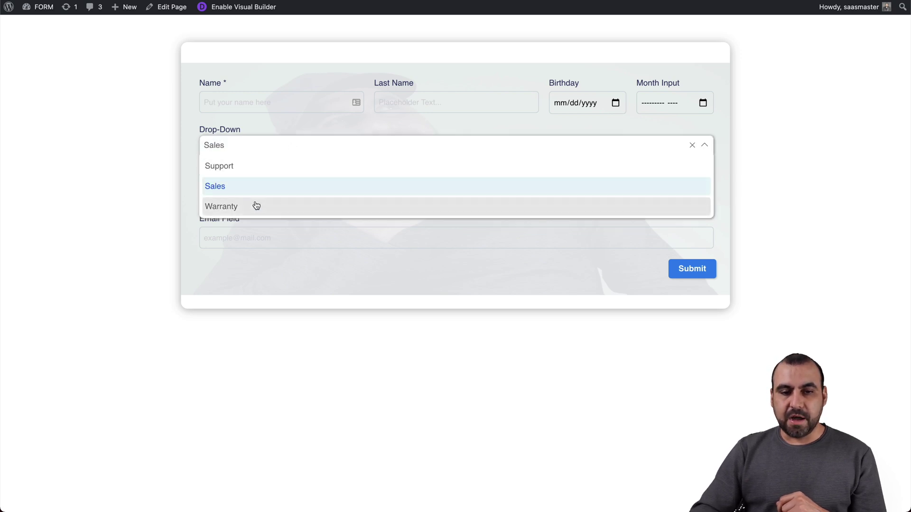
{"action": "left_click", "coordinate": [256, 205]}
{"action": "left_click", "coordinate": [502, 190]}
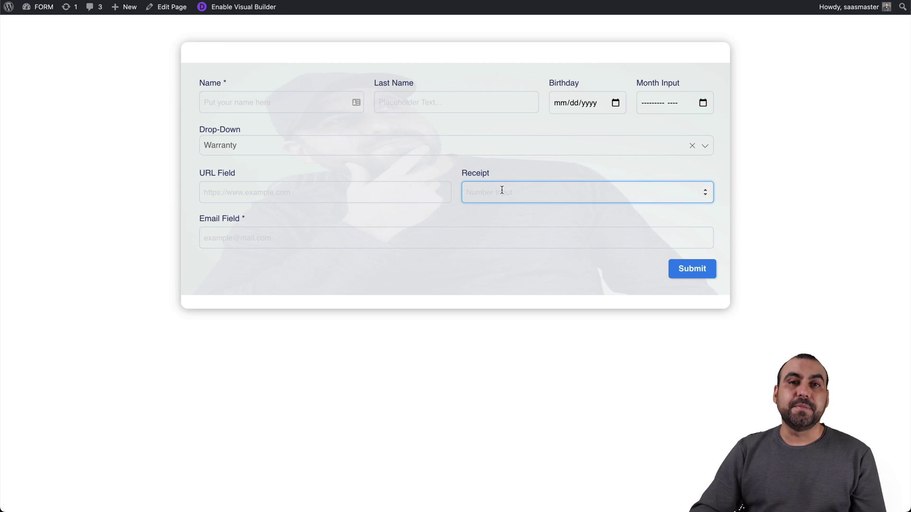
{"action": "left_click", "coordinate": [430, 142]}
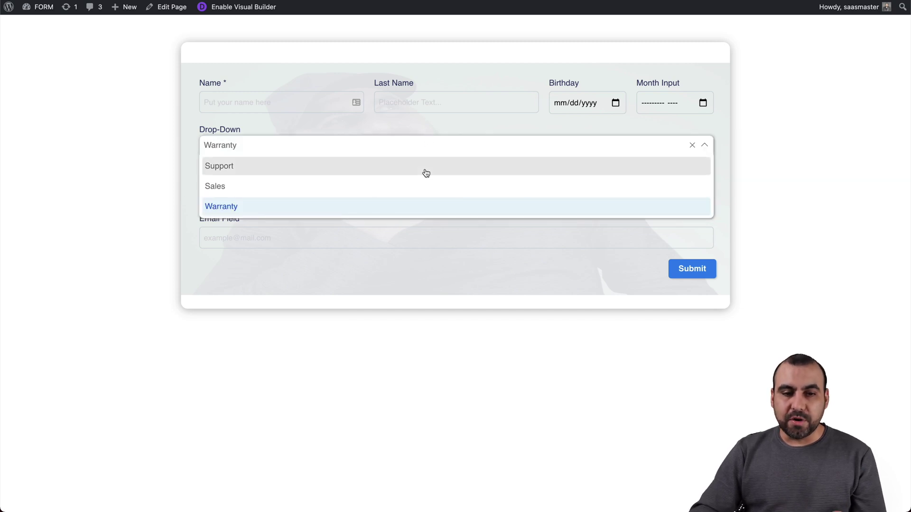
{"action": "left_click", "coordinate": [426, 172]}
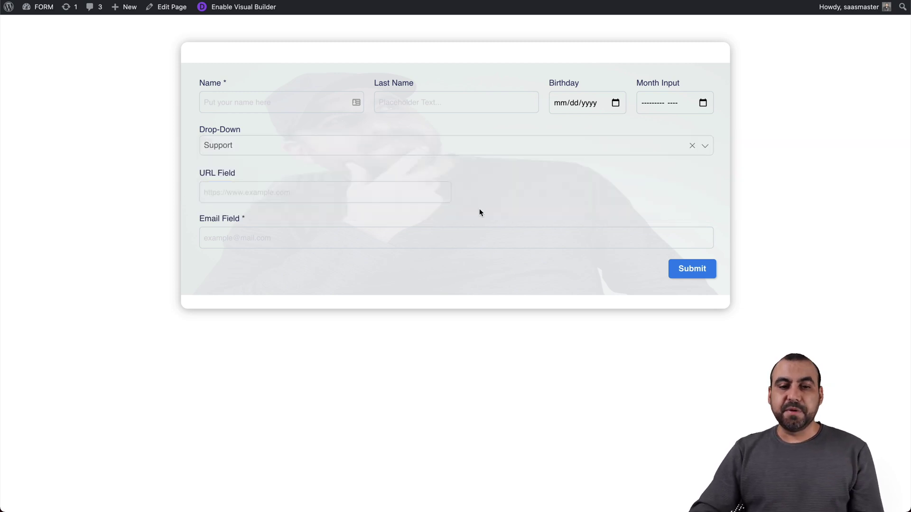
{"action": "left_click", "coordinate": [395, 147]}
{"action": "left_click", "coordinate": [395, 185]}
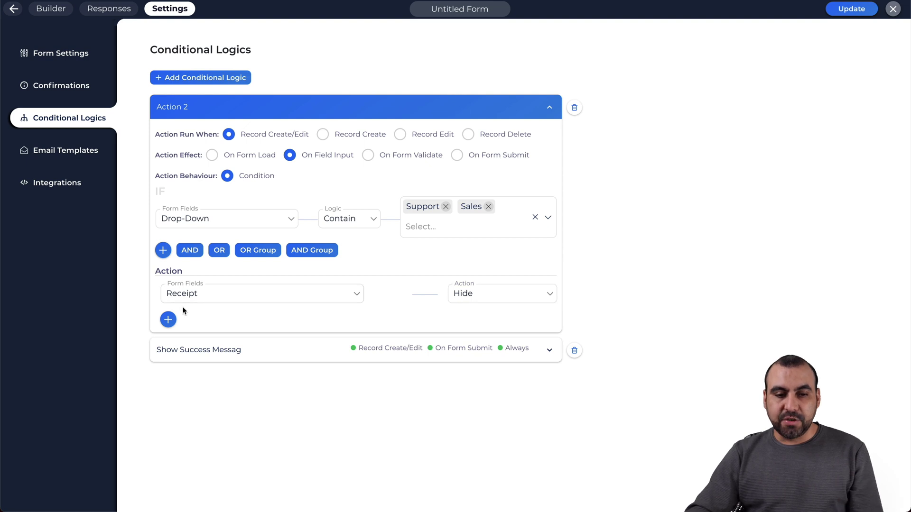
Step: Add a demo second action row plus AND and OR condition rows to Action 2
{"action": "left_click", "coordinate": [167, 320]}
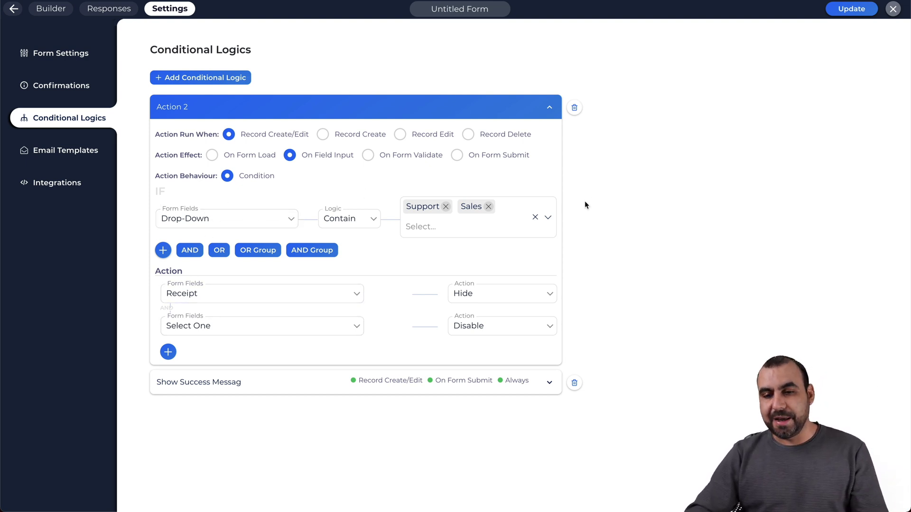
{"action": "mouse_move", "coordinate": [425, 224]}
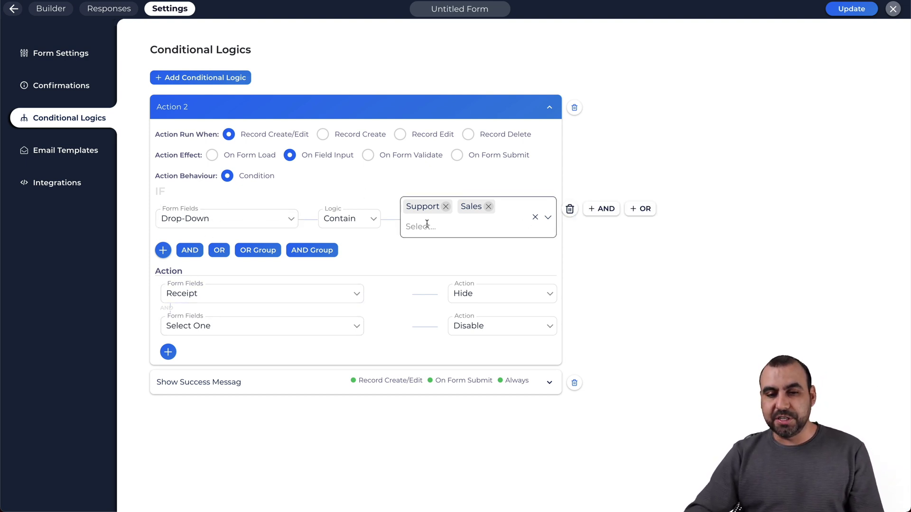
{"action": "left_click", "coordinate": [601, 210]}
{"action": "left_click", "coordinate": [642, 209]}
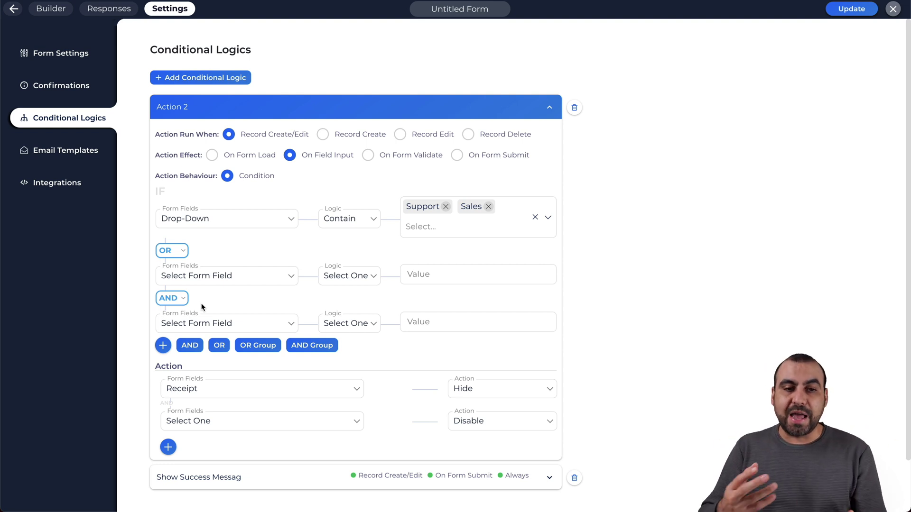
Step: Delete the Action 2 conditional logic and go to the general Form Settings
{"action": "left_click", "coordinate": [575, 107]}
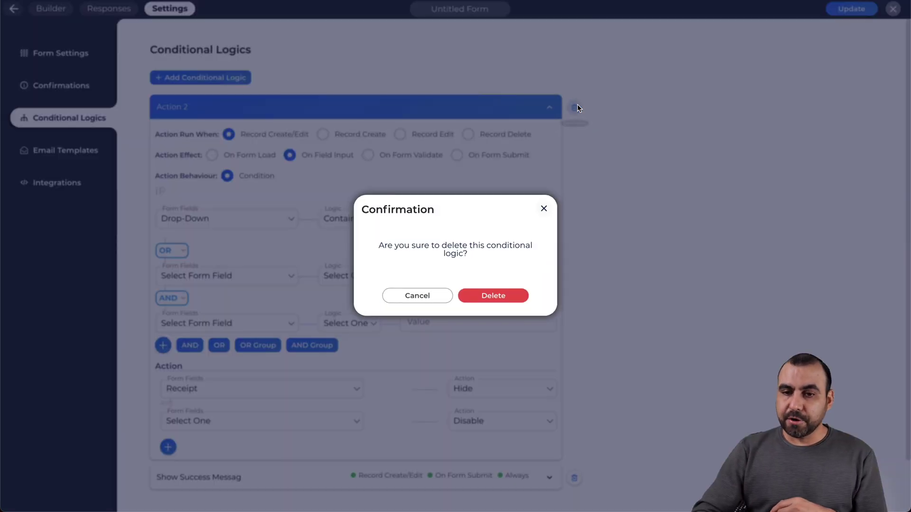
{"action": "left_click", "coordinate": [496, 296]}
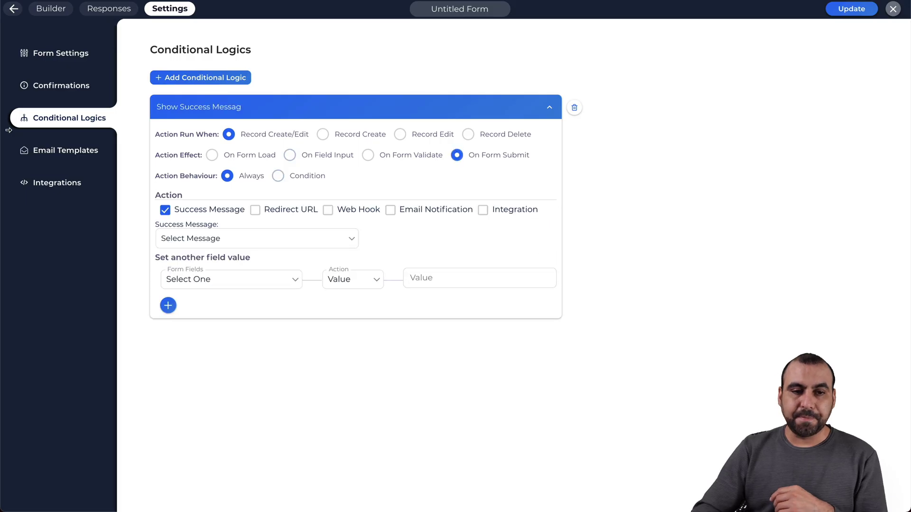
{"action": "left_click", "coordinate": [83, 51]}
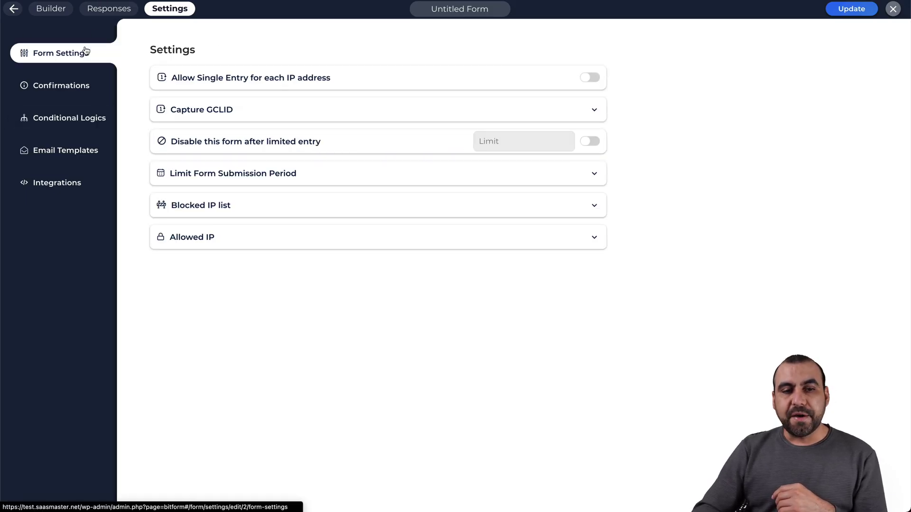
Step: Toggle single entry per IP on and off, and expand then collapse Capture GCLID
{"action": "left_click", "coordinate": [597, 81]}
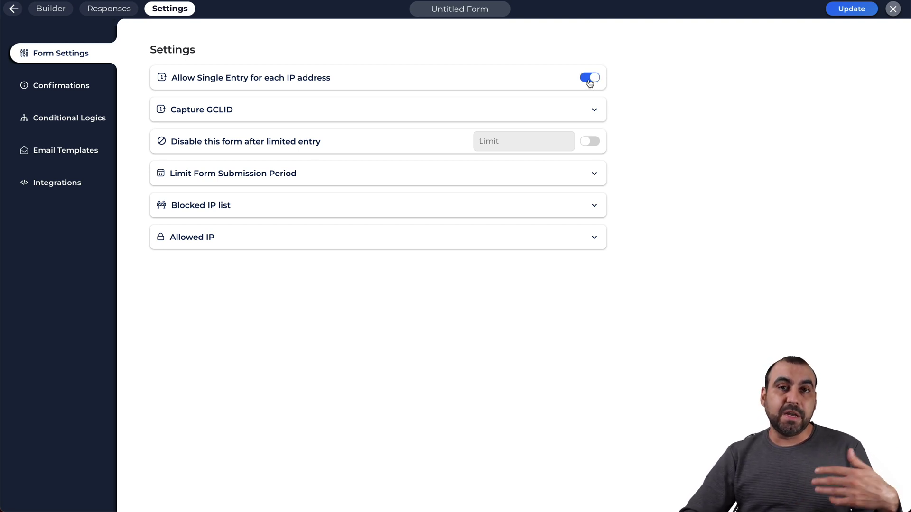
{"action": "left_click", "coordinate": [590, 81]}
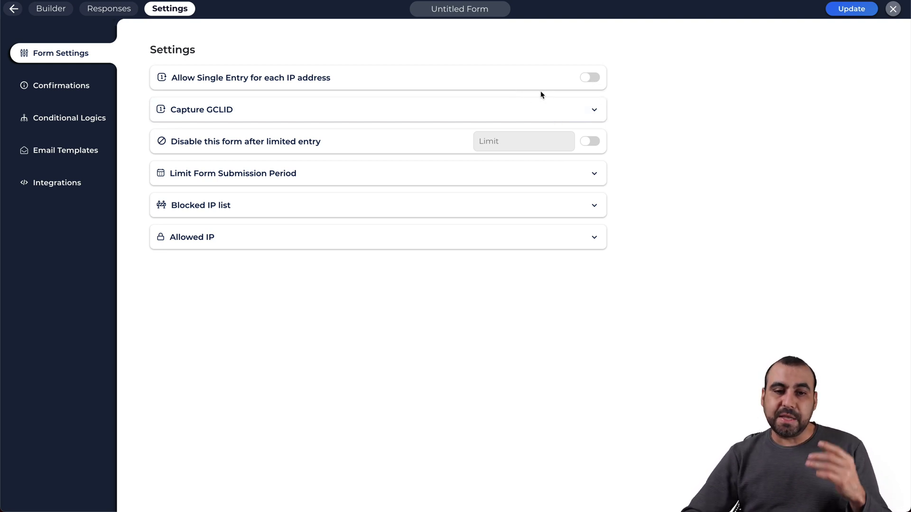
{"action": "left_click", "coordinate": [594, 111]}
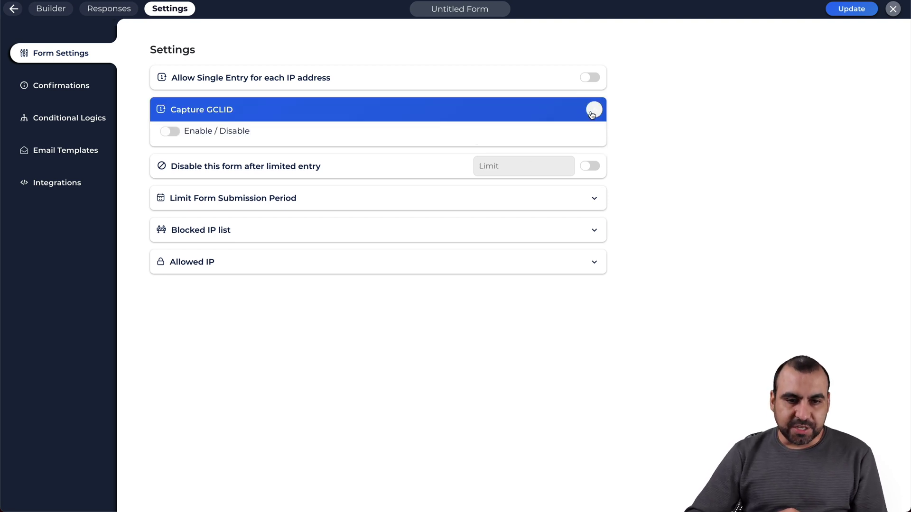
{"action": "left_click", "coordinate": [594, 114]}
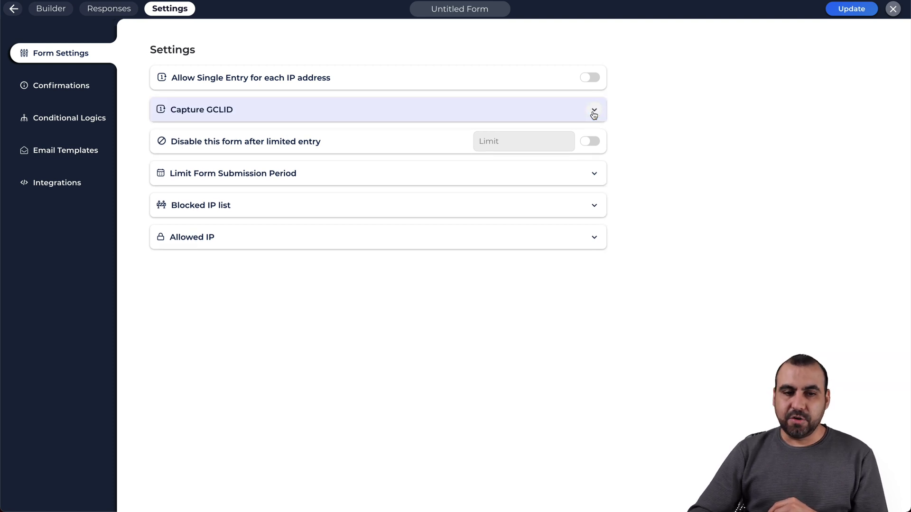
Step: Enable 'Disable this form after limited entry' with a limit of 100
{"action": "left_click", "coordinate": [590, 141]}
{"action": "left_click", "coordinate": [544, 143]}
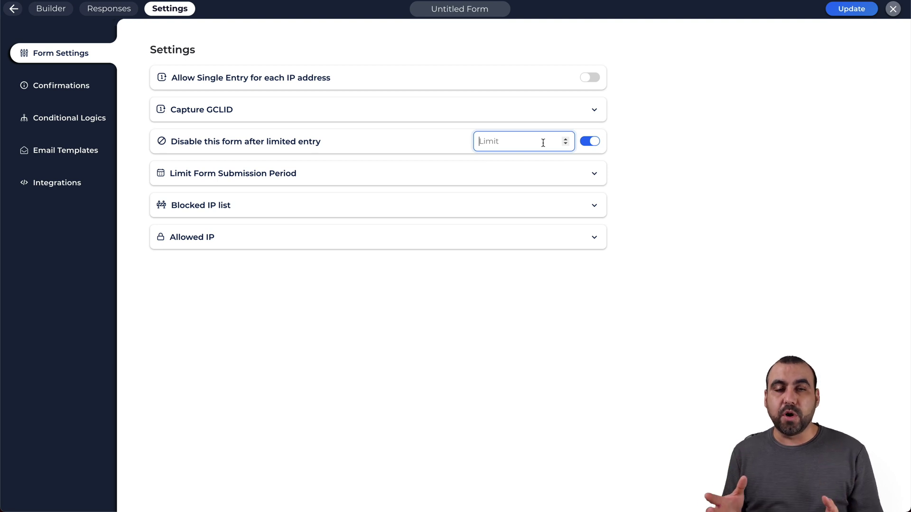
{"action": "type", "text": "100"}
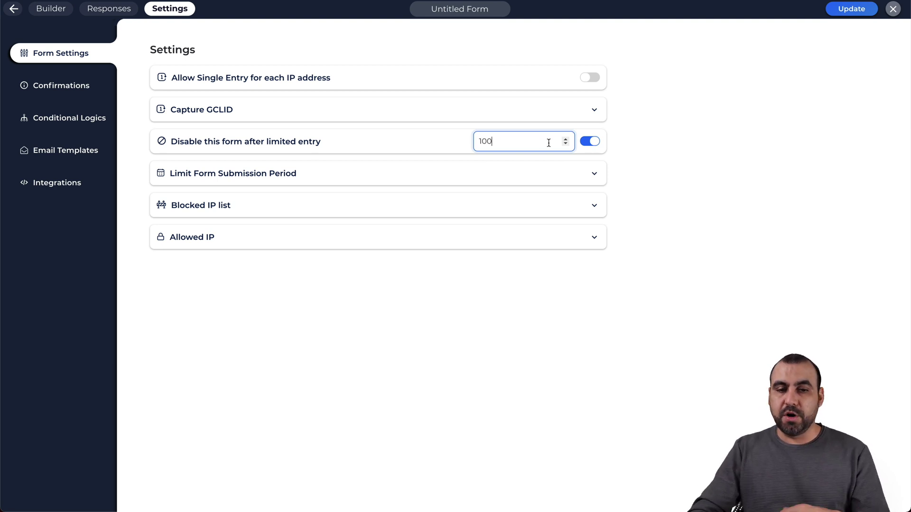
{"action": "left_click", "coordinate": [672, 139]}
{"action": "left_click", "coordinate": [389, 169]}
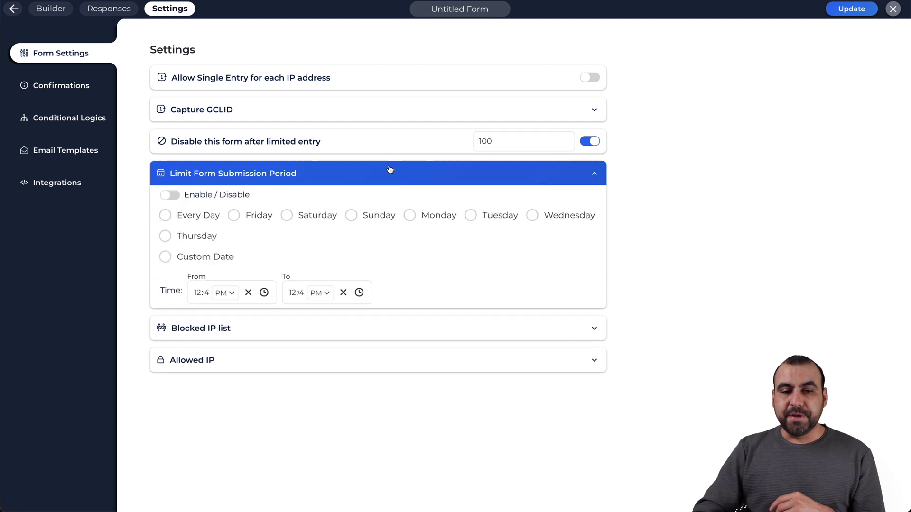
{"action": "left_click", "coordinate": [171, 200]}
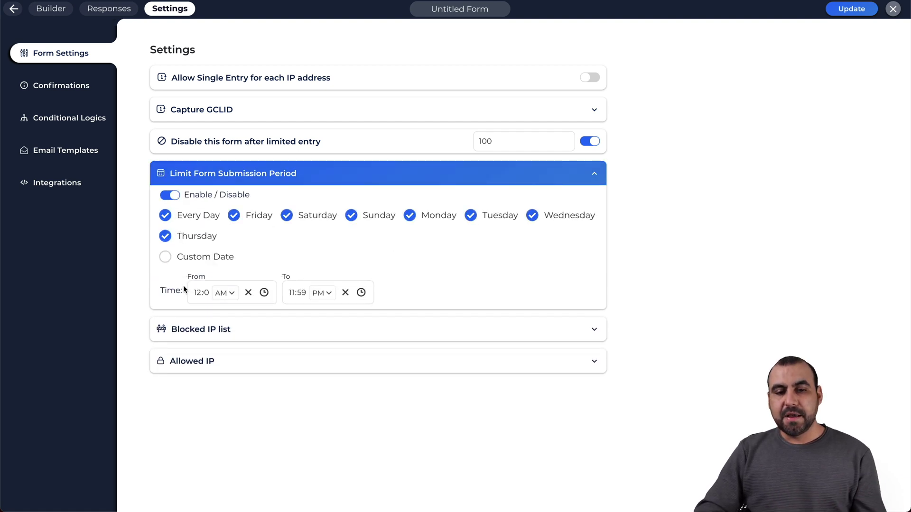
{"action": "left_click", "coordinate": [172, 195]}
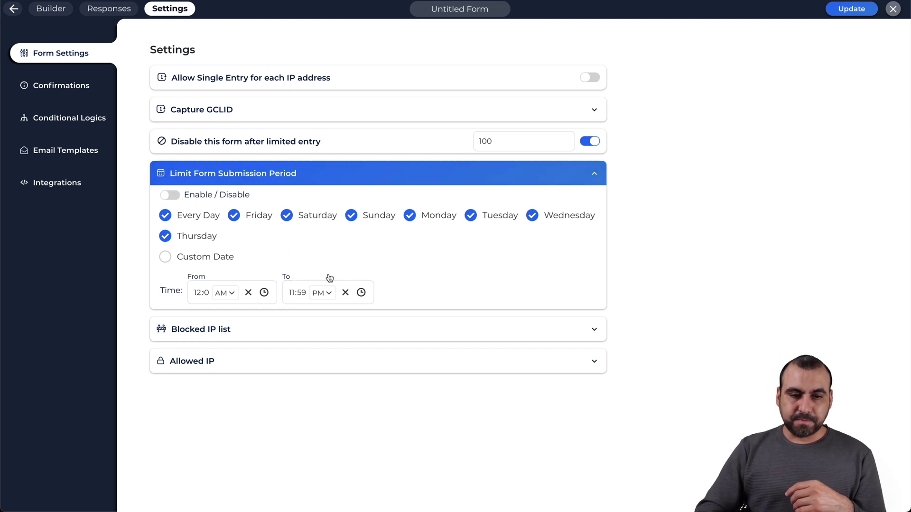
{"action": "left_click", "coordinate": [593, 174]}
{"action": "left_click", "coordinate": [275, 212]}
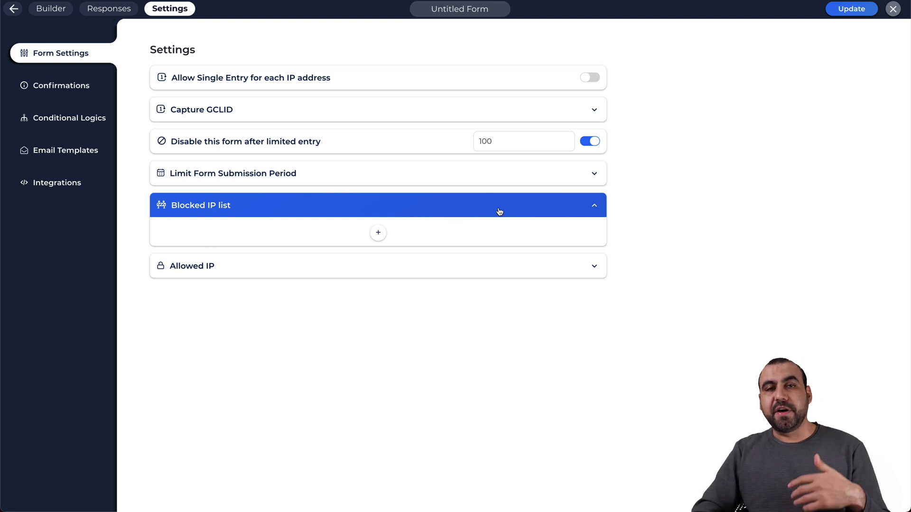
{"action": "left_click", "coordinate": [598, 205]}
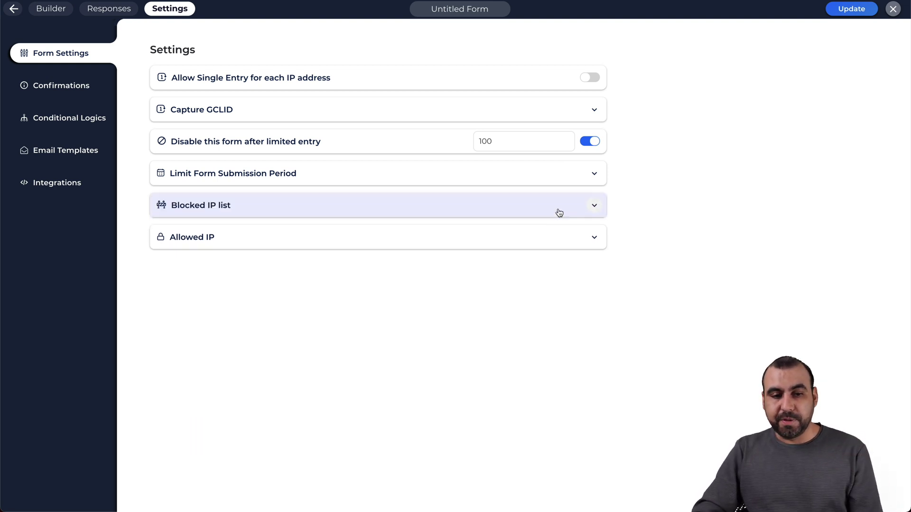
{"action": "left_click", "coordinate": [230, 235]}
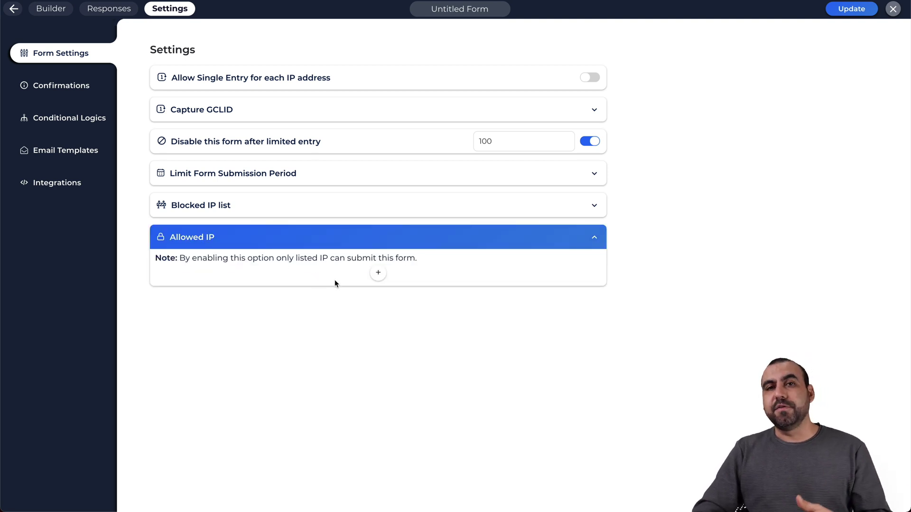
{"action": "left_click", "coordinate": [595, 237]}
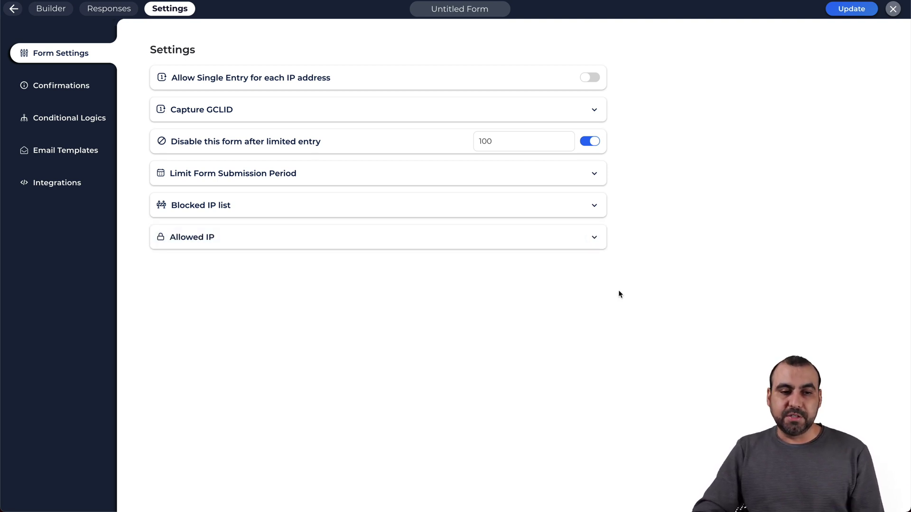
Step: Review Untitled Message 1 and the first Redirect Page entry in Confirmations, then view Web Hooks
{"action": "left_click", "coordinate": [80, 89]}
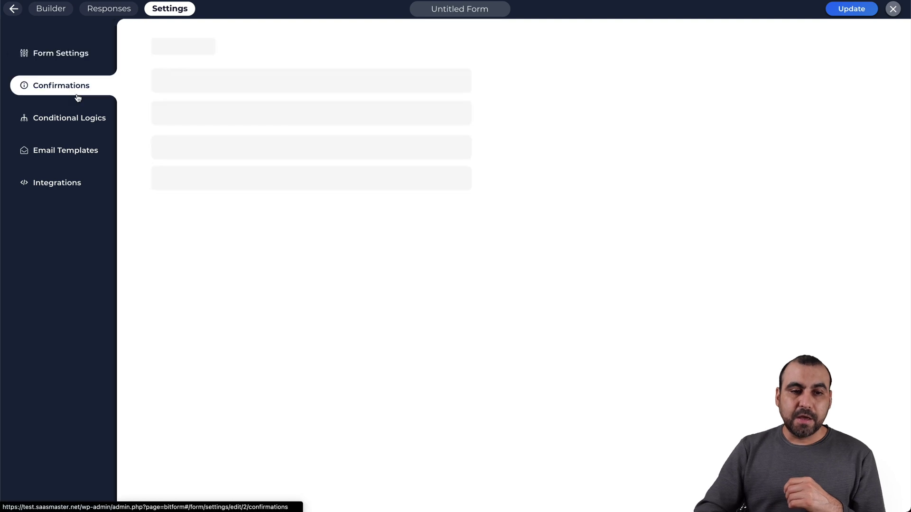
{"action": "left_click", "coordinate": [307, 123]}
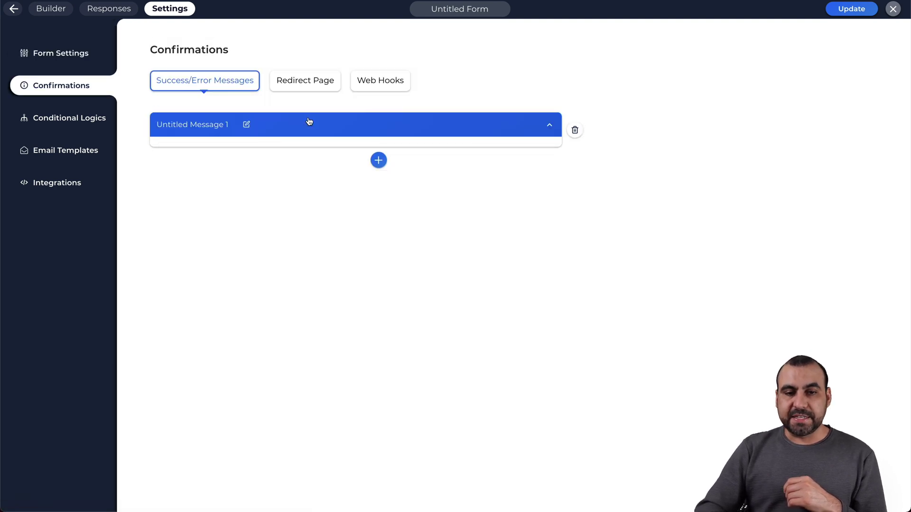
{"action": "left_click", "coordinate": [236, 183]}
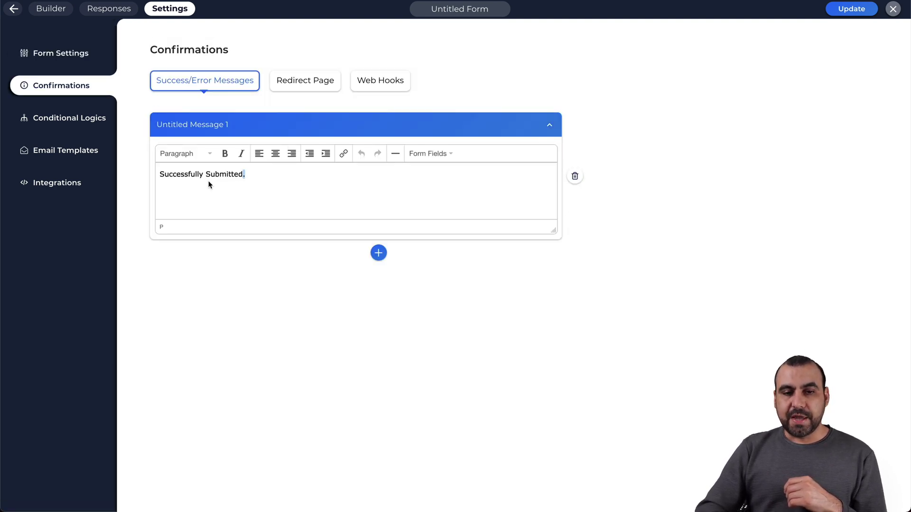
{"action": "left_click", "coordinate": [317, 88]}
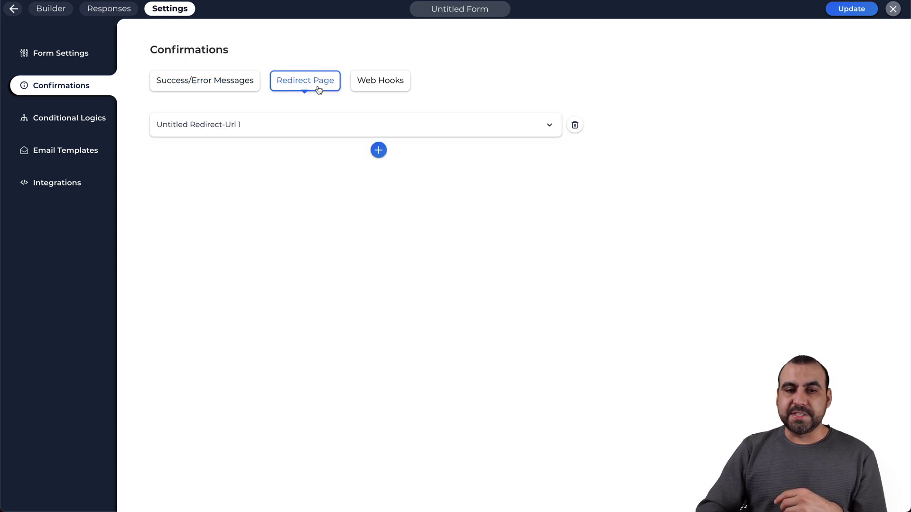
{"action": "left_click", "coordinate": [309, 123]}
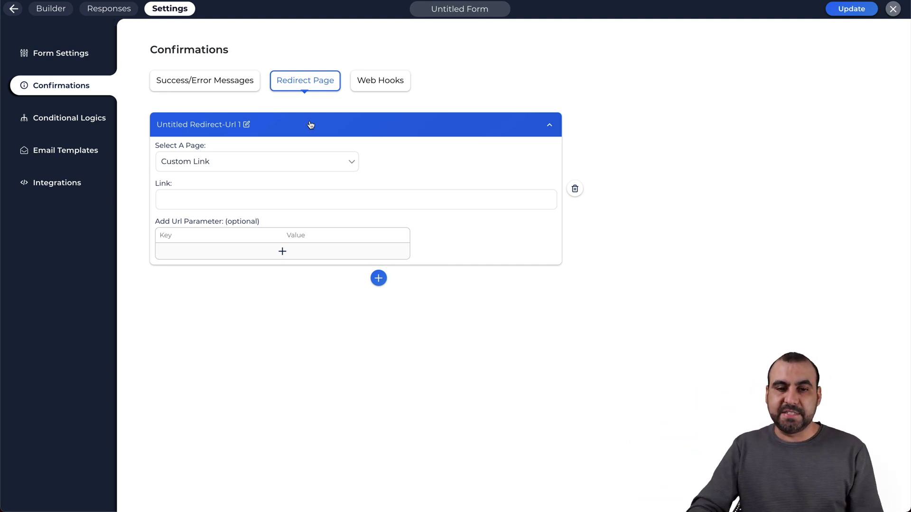
{"action": "left_click", "coordinate": [375, 86]}
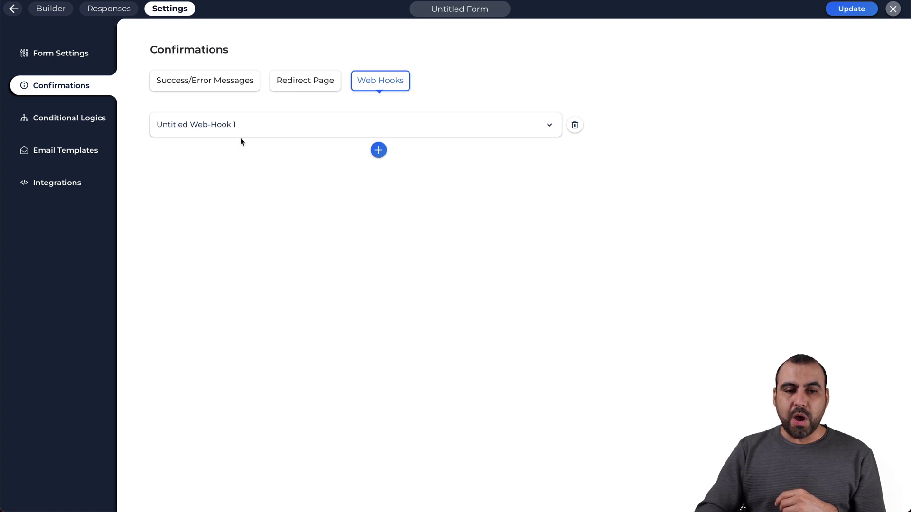
Step: Expand Untitled Web-Hook 1 and set its method to POST
{"action": "left_click", "coordinate": [334, 124]}
{"action": "left_click", "coordinate": [308, 171]}
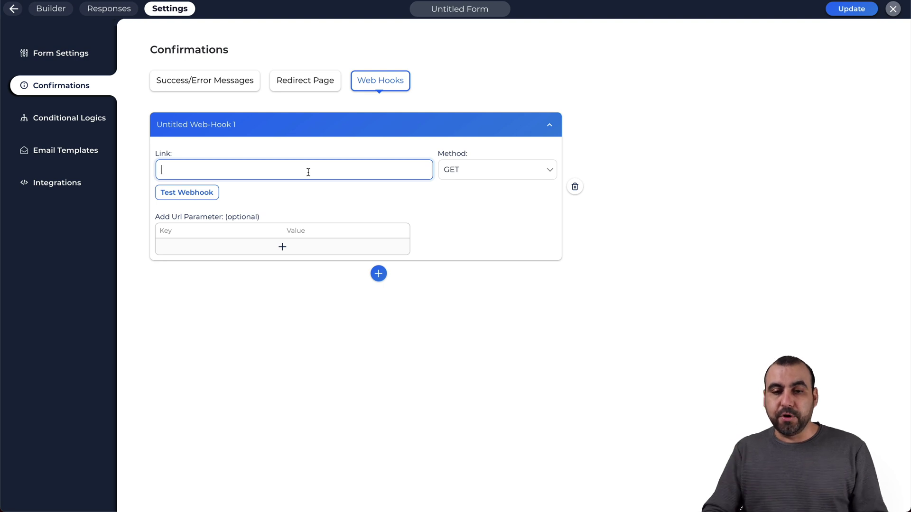
{"action": "left_click", "coordinate": [449, 175]}
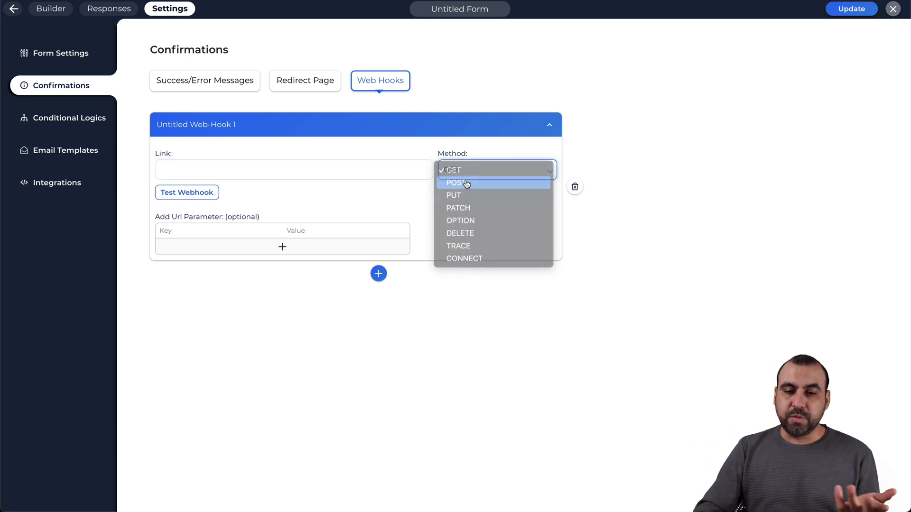
{"action": "left_click", "coordinate": [466, 184]}
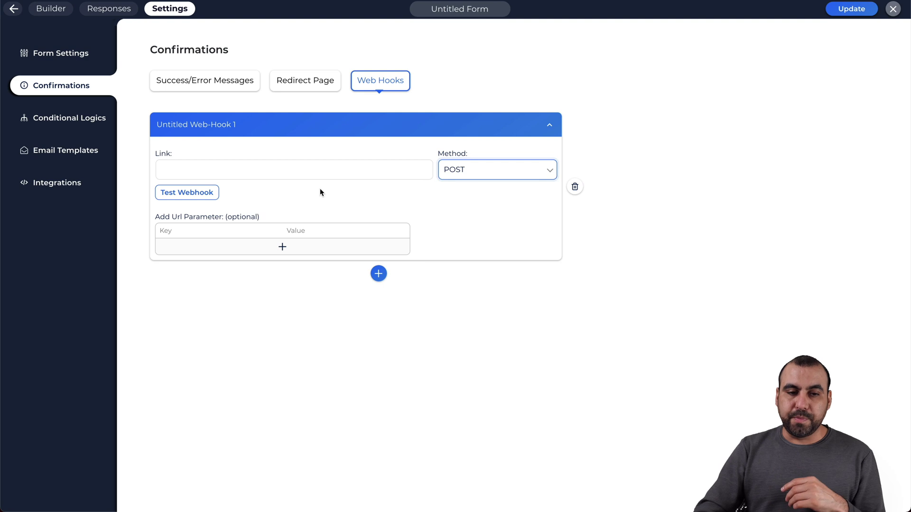
Step: Add a URL parameter 'name' whose value is mapped to the Name field
{"action": "left_click", "coordinate": [271, 248]}
{"action": "double_click", "coordinate": [237, 249]}
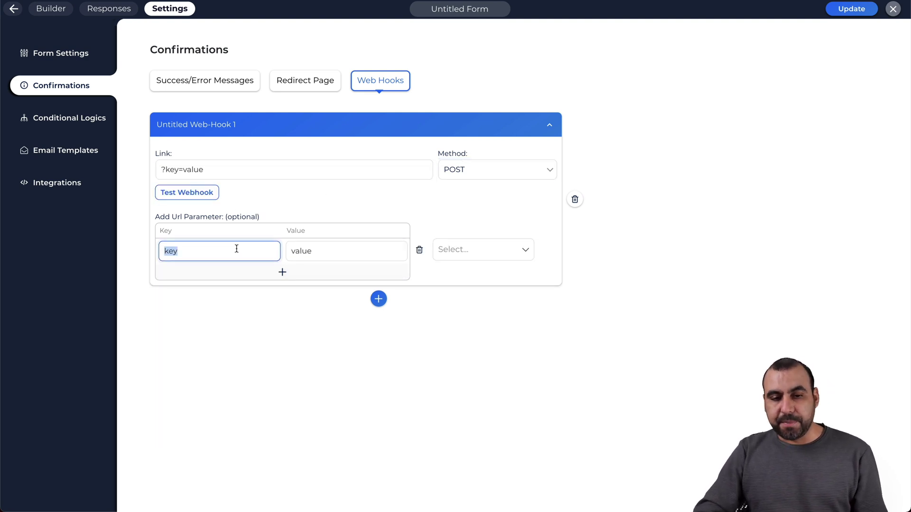
{"action": "type", "text": "name"}
{"action": "left_click", "coordinate": [306, 250]}
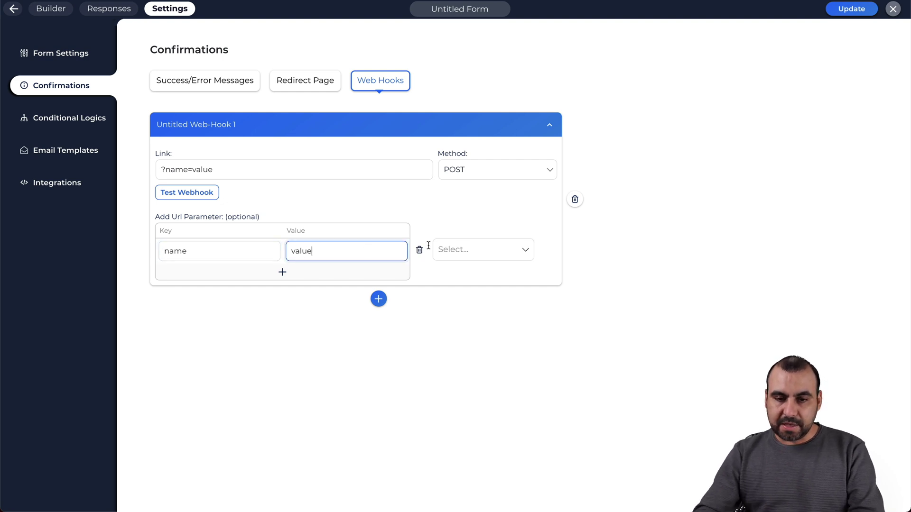
{"action": "left_click", "coordinate": [506, 246]}
{"action": "left_click", "coordinate": [396, 250]}
{"action": "left_click", "coordinate": [492, 248]}
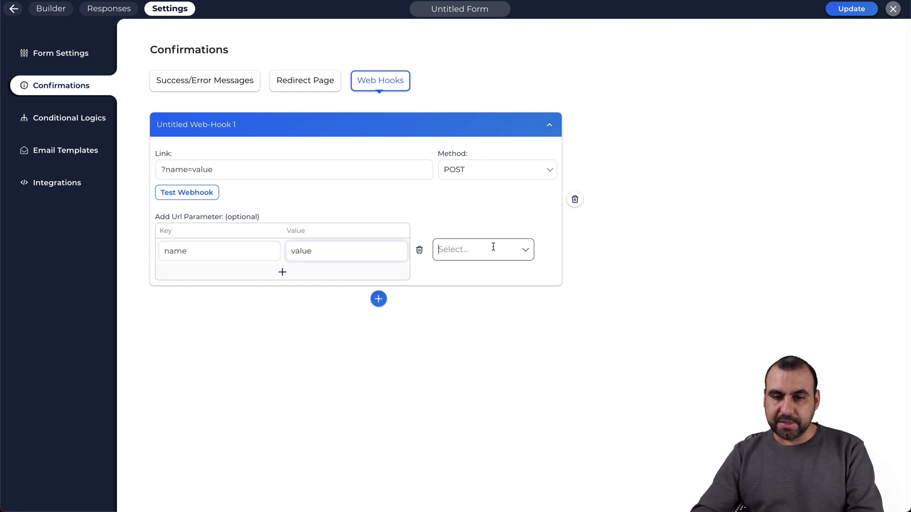
{"action": "left_click", "coordinate": [457, 372]}
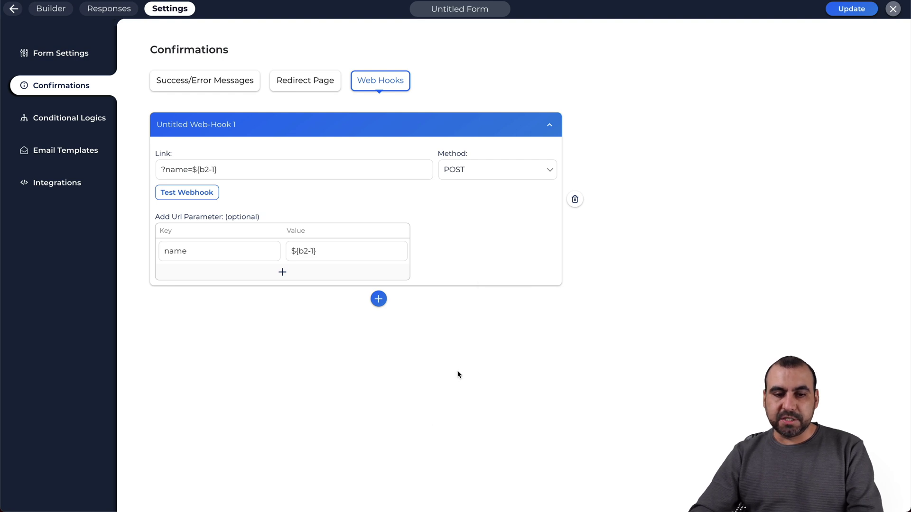
Step: Add a second parameter 'Last Name' mapped to the Last Name field
{"action": "left_click", "coordinate": [284, 273]}
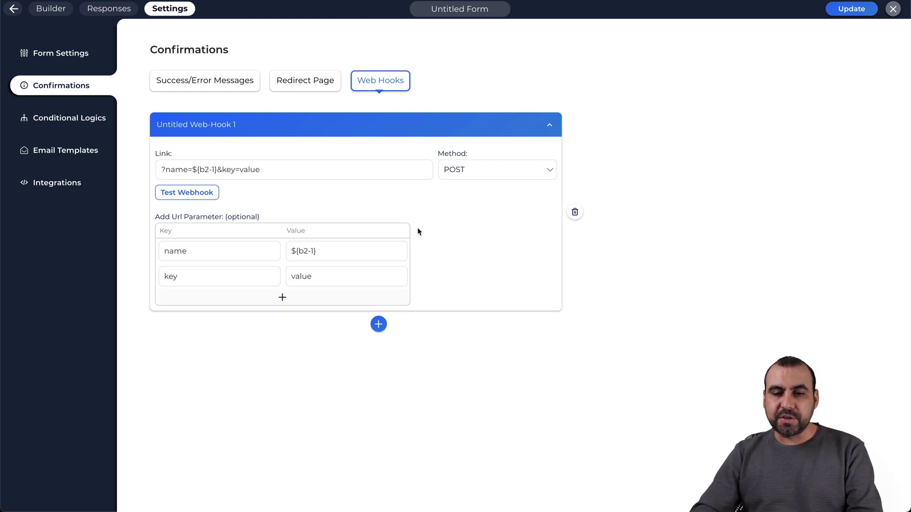
{"action": "left_click", "coordinate": [230, 285]}
{"action": "double_click", "coordinate": [229, 282]}
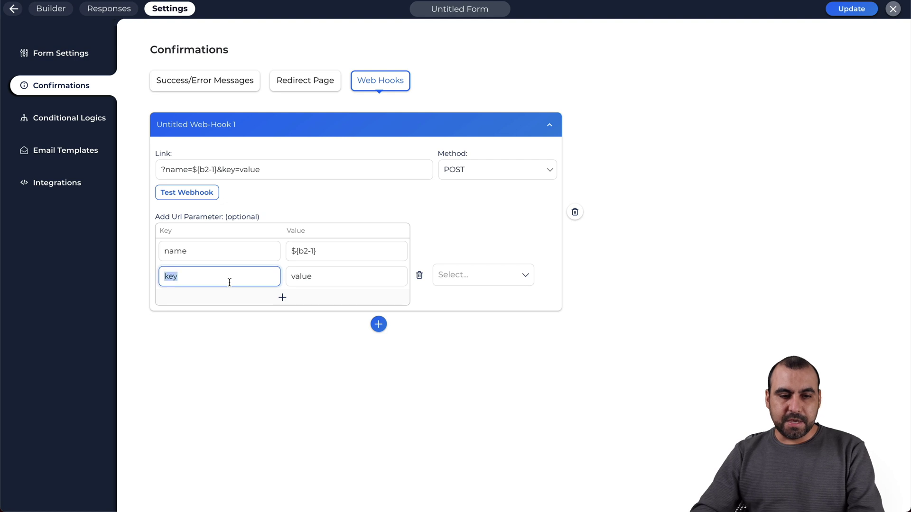
{"action": "type", "text": "Last Name"}
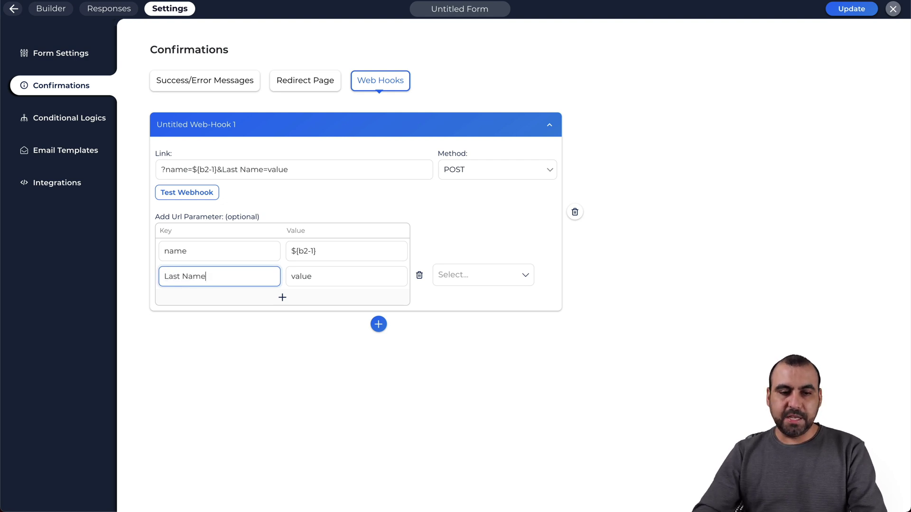
{"action": "left_click", "coordinate": [318, 279]}
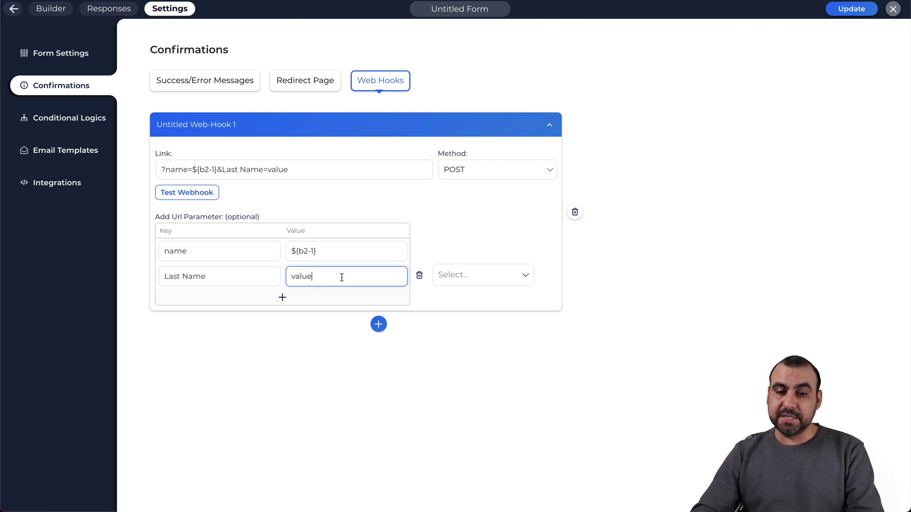
{"action": "left_click", "coordinate": [454, 275]}
{"action": "left_click", "coordinate": [480, 355]}
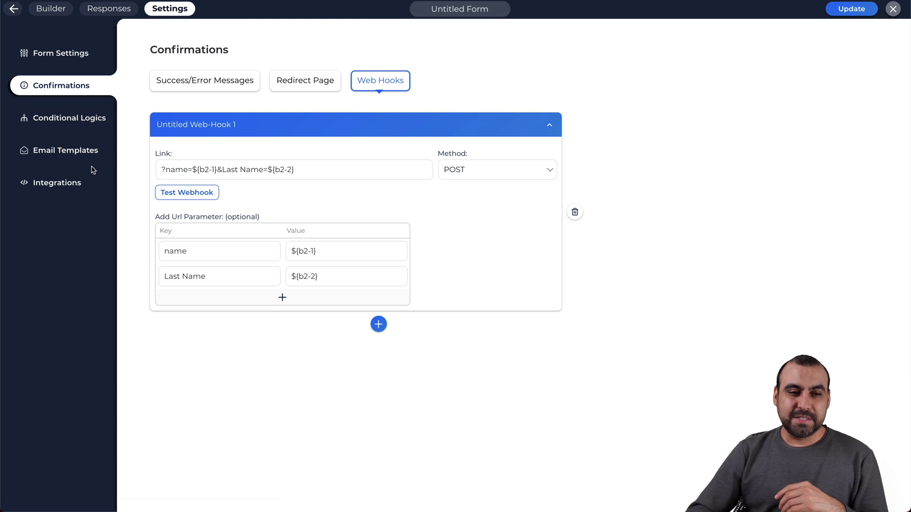
Step: Start a new email template, then show Available Integrations such as Zoho CRM, Google Sheets and Mail Chimp
{"action": "left_click", "coordinate": [93, 145]}
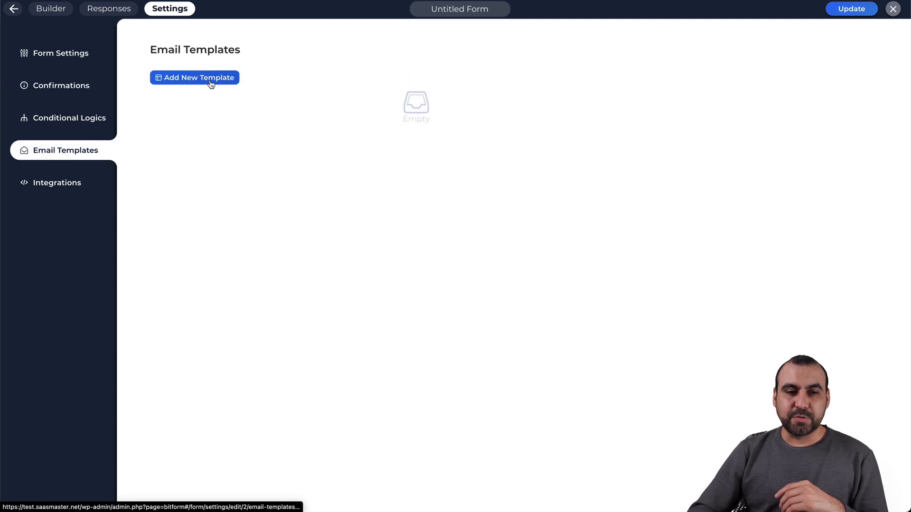
{"action": "left_click", "coordinate": [182, 79]}
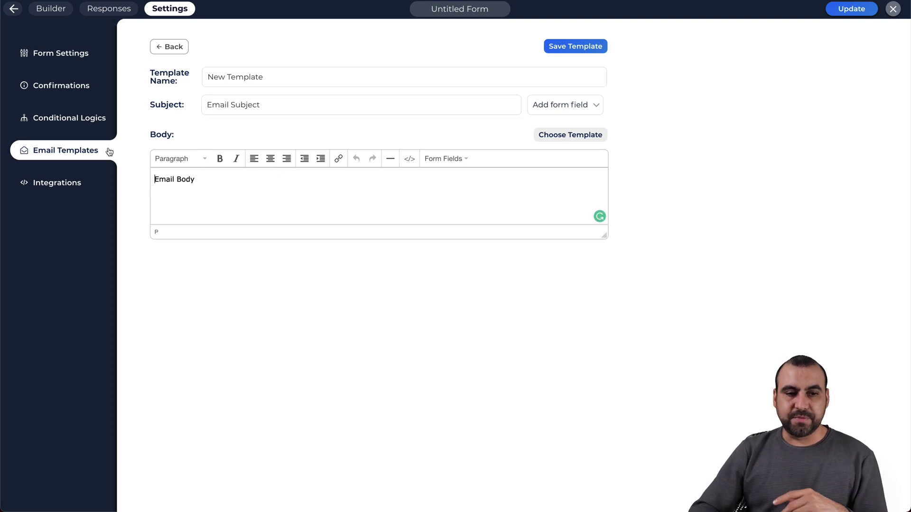
{"action": "left_click", "coordinate": [57, 183]}
{"action": "left_click", "coordinate": [191, 116]}
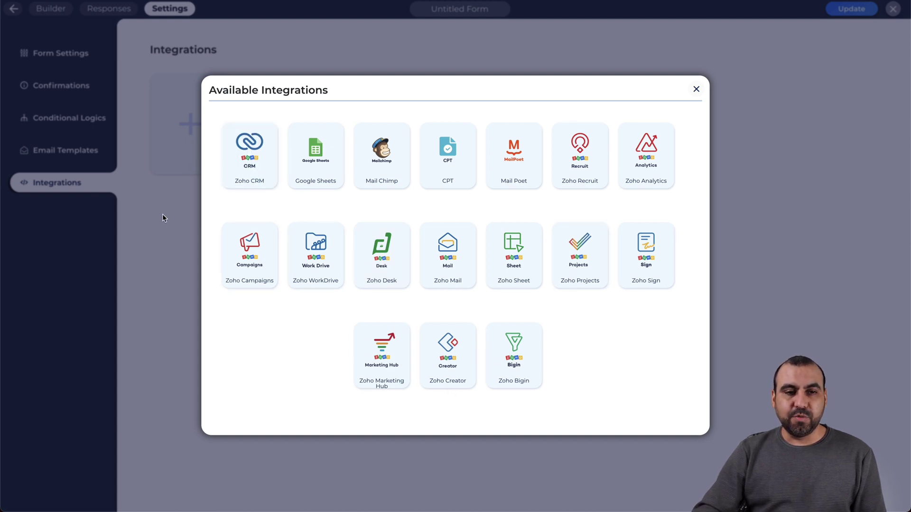
Step: Dismiss the Available Integrations window and go back to the Untitled Form in the Builder
{"action": "left_click", "coordinate": [201, 147]}
{"action": "left_click", "coordinate": [54, 8]}
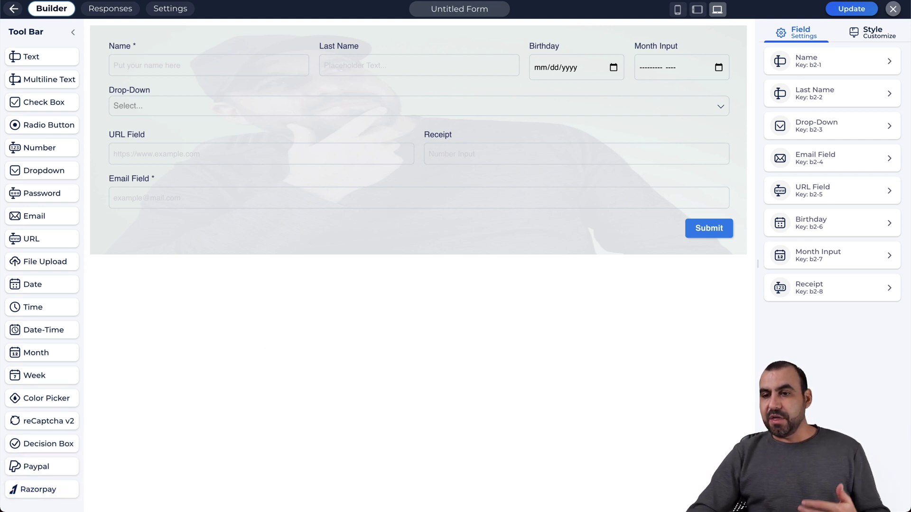
Step: Switch the right panel to Style Customize and widen the Receipt field slightly
{"action": "left_click", "coordinate": [866, 32]}
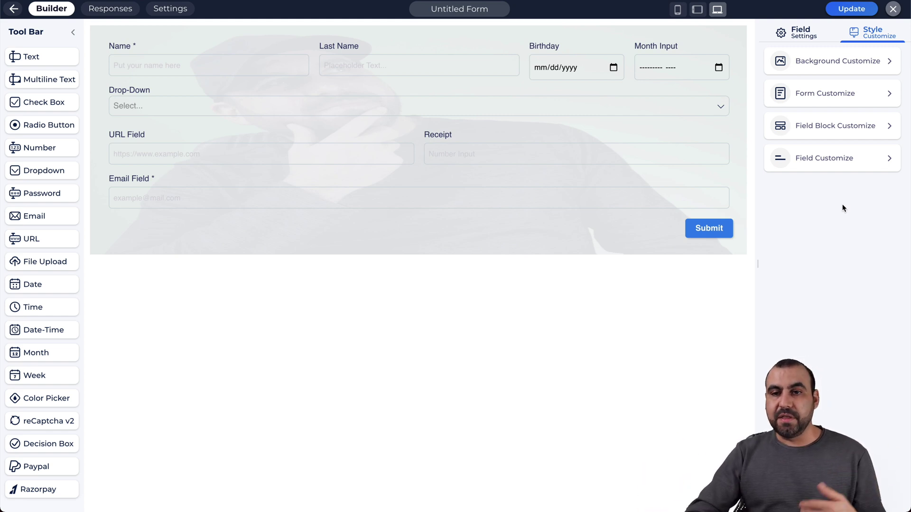
{"action": "mouse_move", "coordinate": [653, 160]}
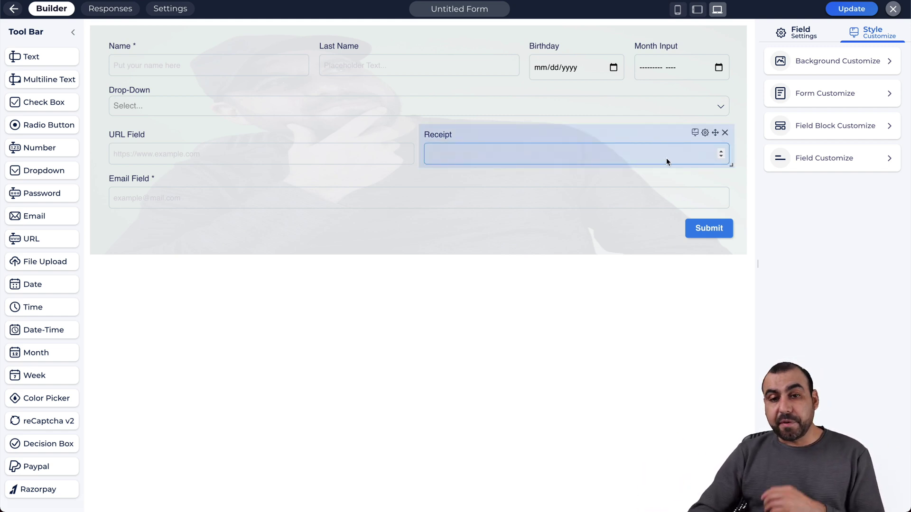
{"action": "mouse_move", "coordinate": [731, 164]}
{"action": "left_mouse_down"}
{"action": "mouse_move", "coordinate": [464, 159]}
{"action": "mouse_move", "coordinate": [741, 154]}
{"action": "left_mouse_up"}
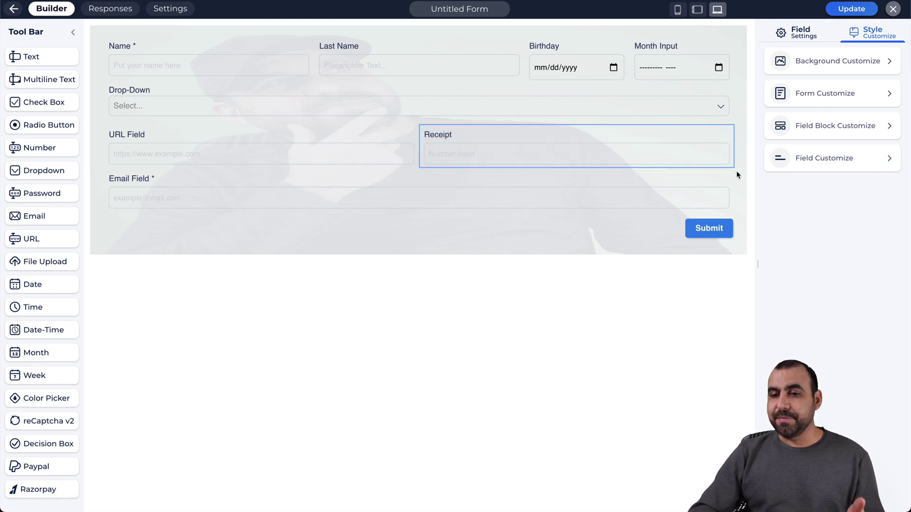